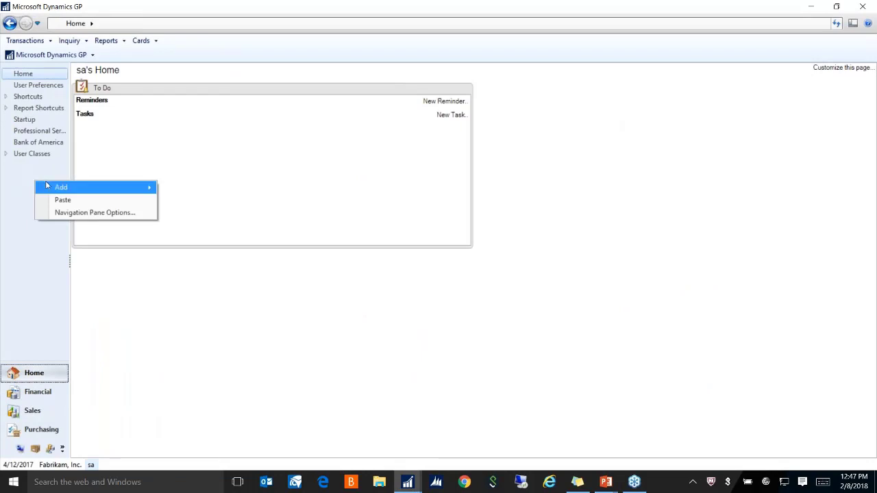
Add an external shortcut named 'Excel' pointing to Desktop\Payroll Year End Close.docx to the Home list
{"action": "mouse_move", "coordinate": [47, 187]}
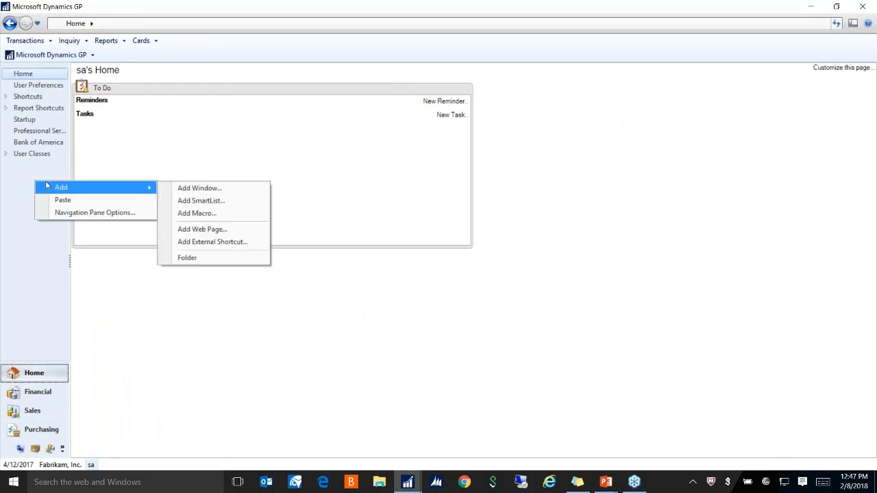
{"action": "left_click", "coordinate": [198, 242]}
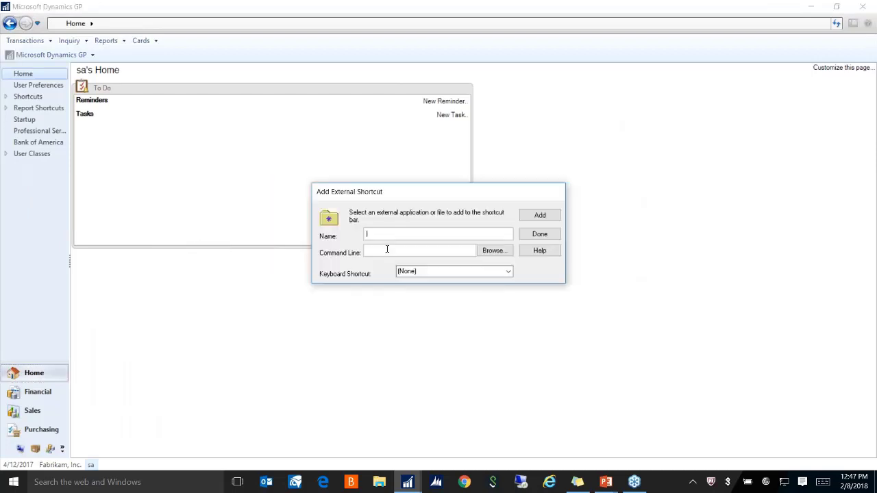
{"action": "type", "text": "Excel"}
{"action": "left_click", "coordinate": [494, 250]}
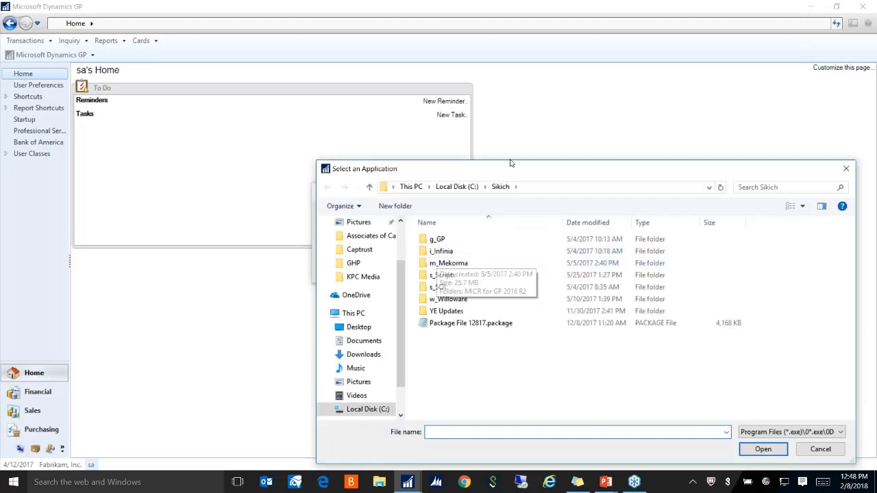
{"action": "left_click_drag", "start_coordinate": [520, 172], "coordinate": [365, 141]}
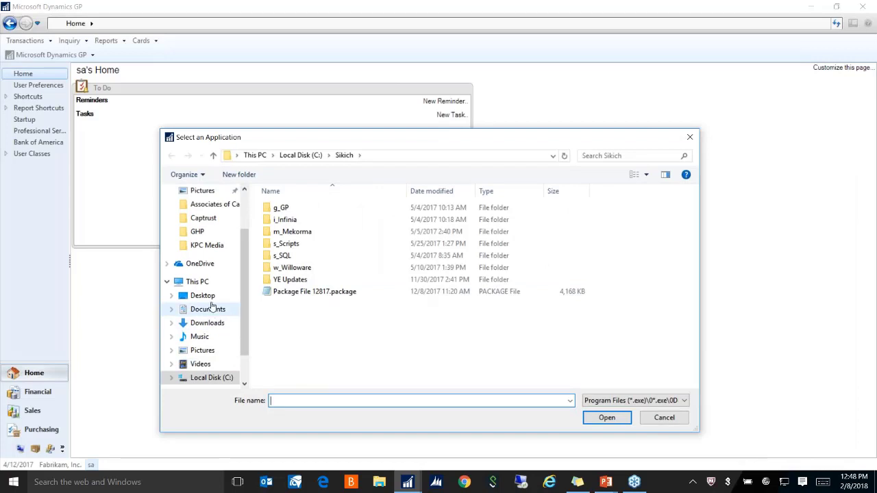
{"action": "left_click", "coordinate": [203, 296]}
{"action": "scroll", "coordinate": [332, 264], "scroll_direction": "down", "scroll_amount": 3}
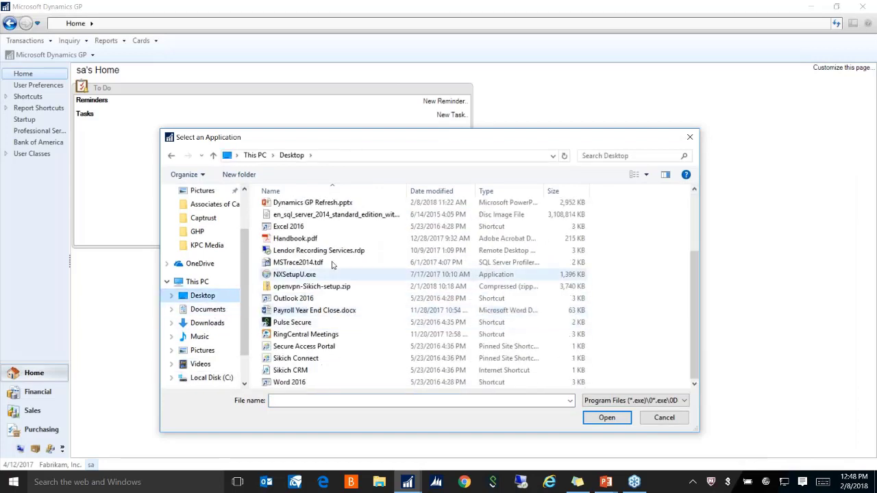
{"action": "left_click", "coordinate": [314, 310]}
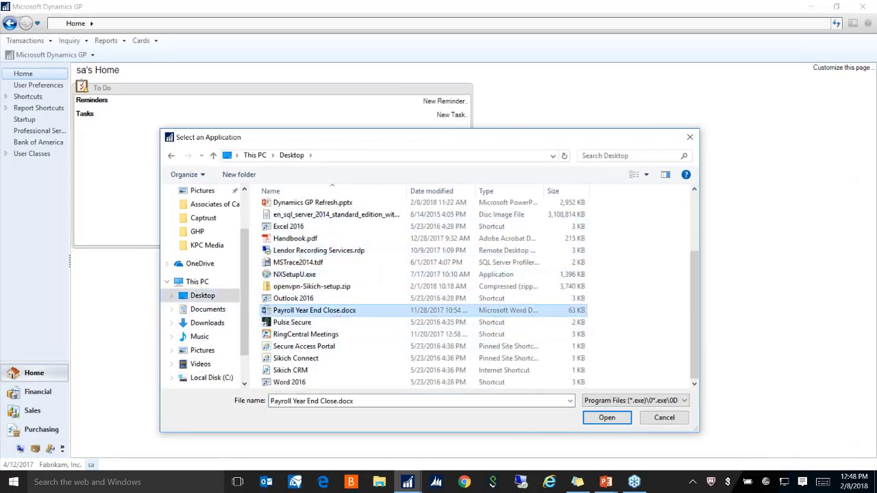
{"action": "left_click", "coordinate": [606, 417]}
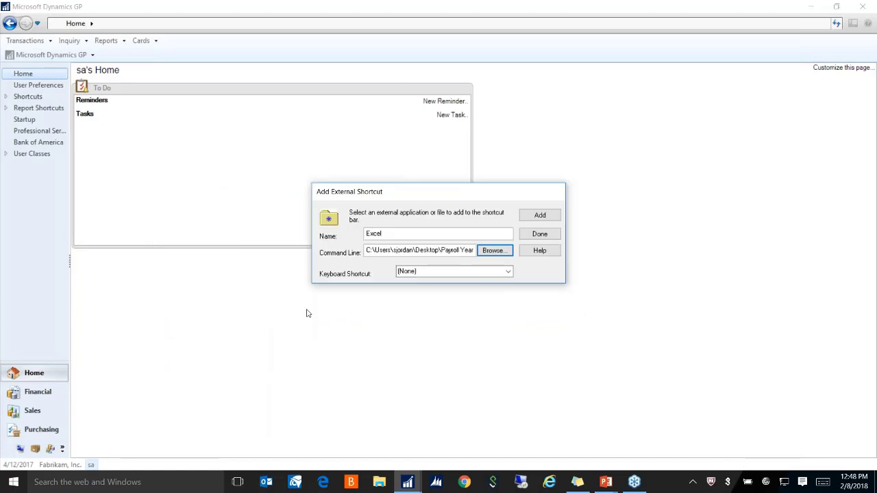
{"action": "left_click", "coordinate": [540, 215]}
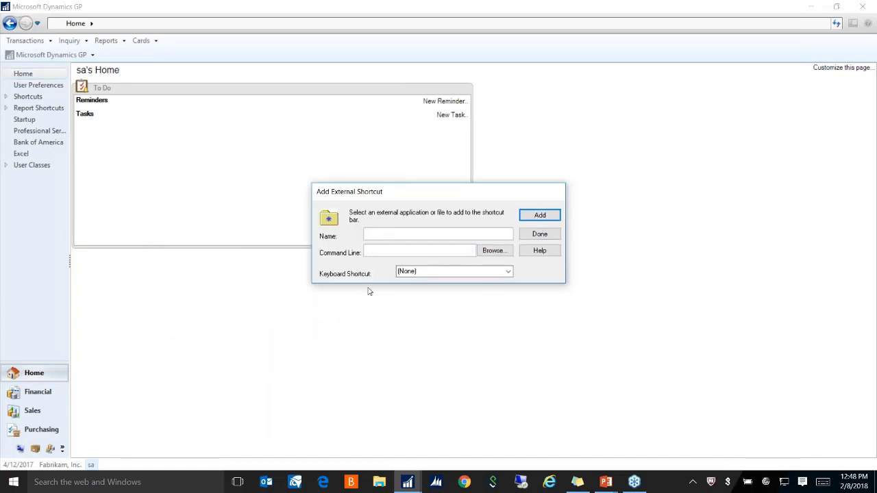
{"action": "left_click", "coordinate": [555, 237]}
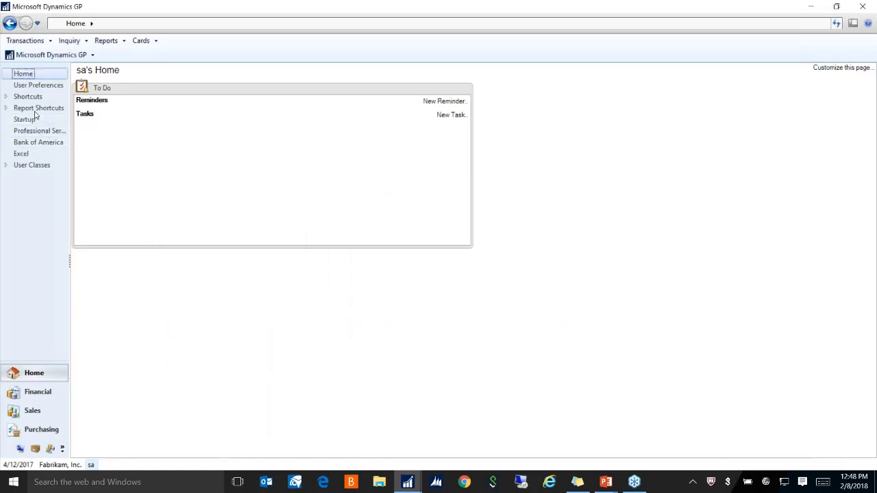
{"action": "left_click", "coordinate": [21, 154]}
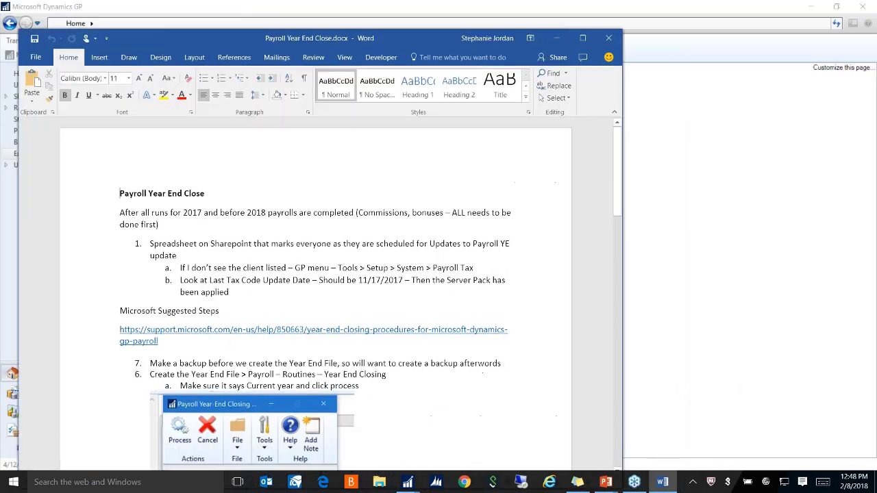
{"action": "left_click", "coordinate": [608, 38]}
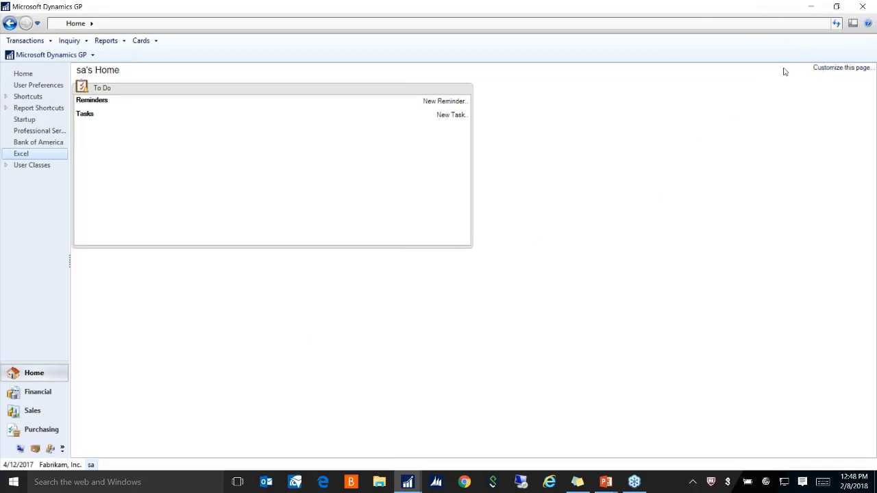
Enable Quick Links in the home page customization and place its panel above To Do
{"action": "left_click", "coordinate": [828, 71]}
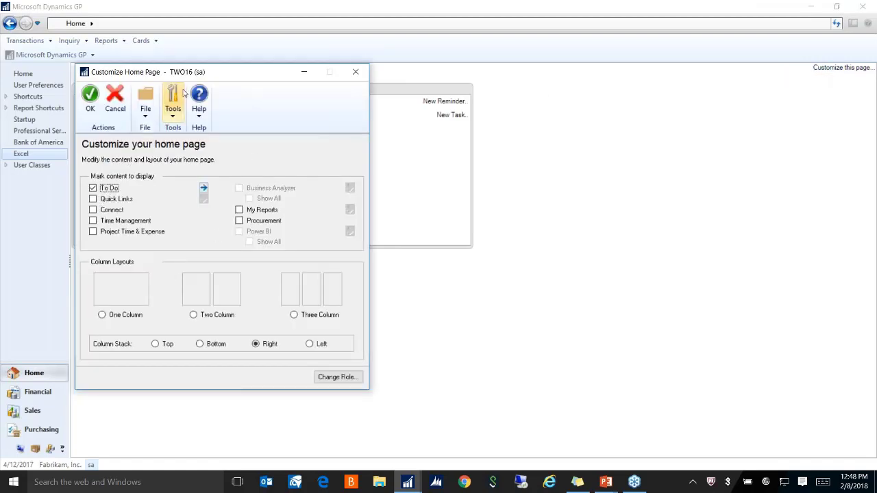
{"action": "left_click", "coordinate": [112, 199]}
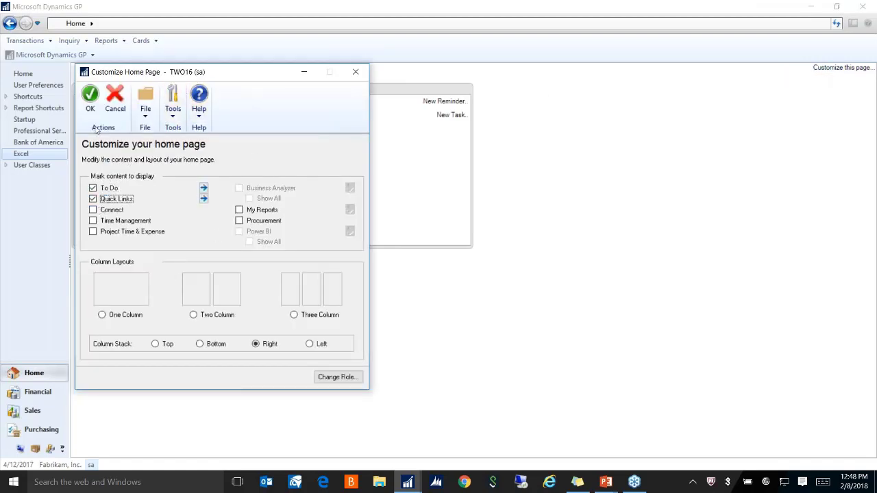
{"action": "left_click", "coordinate": [90, 96]}
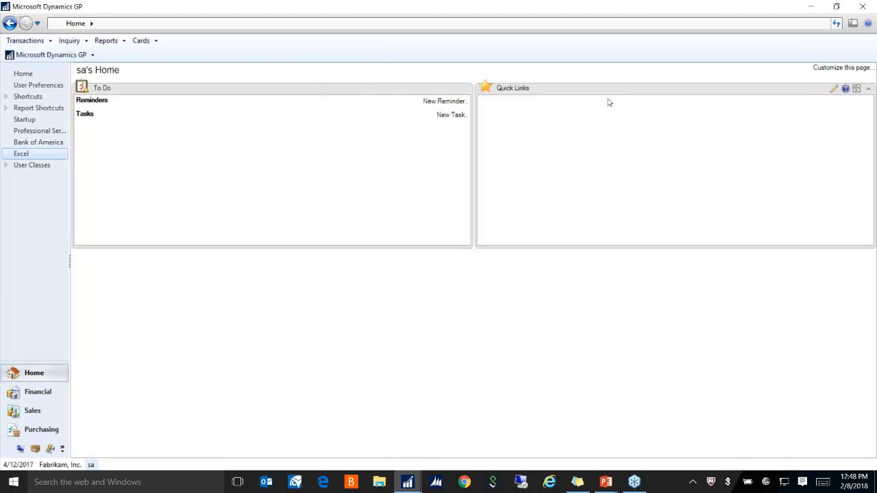
{"action": "left_click_drag", "start_coordinate": [607, 97], "coordinate": [276, 266]}
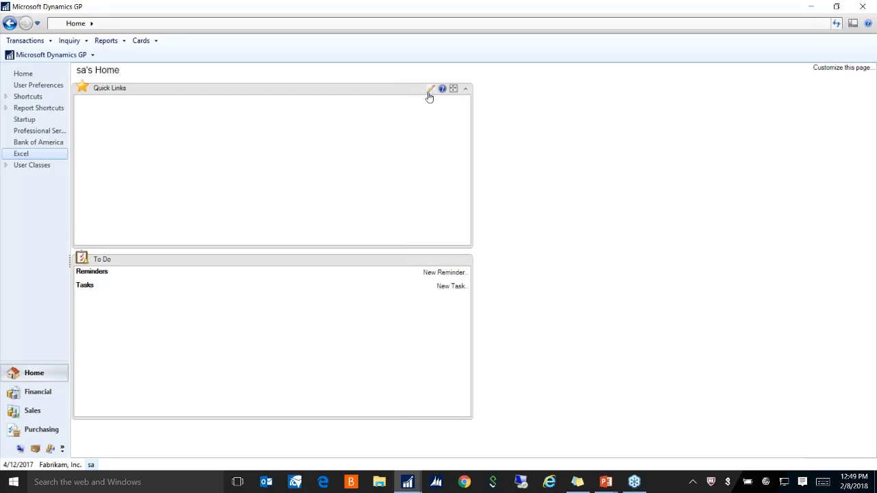
Add the Transactions > Sales > Sales Transaction Entry window as a new Quick Links entry
{"action": "left_click", "coordinate": [430, 92]}
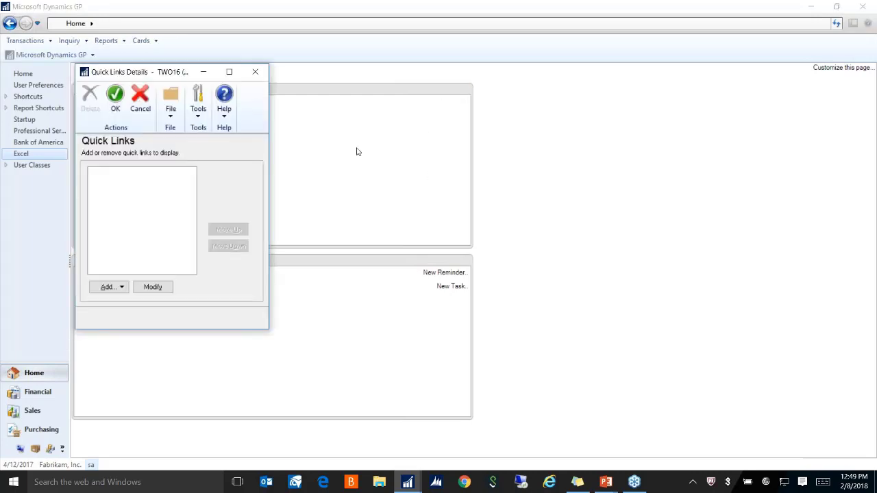
{"action": "left_click", "coordinate": [109, 287]}
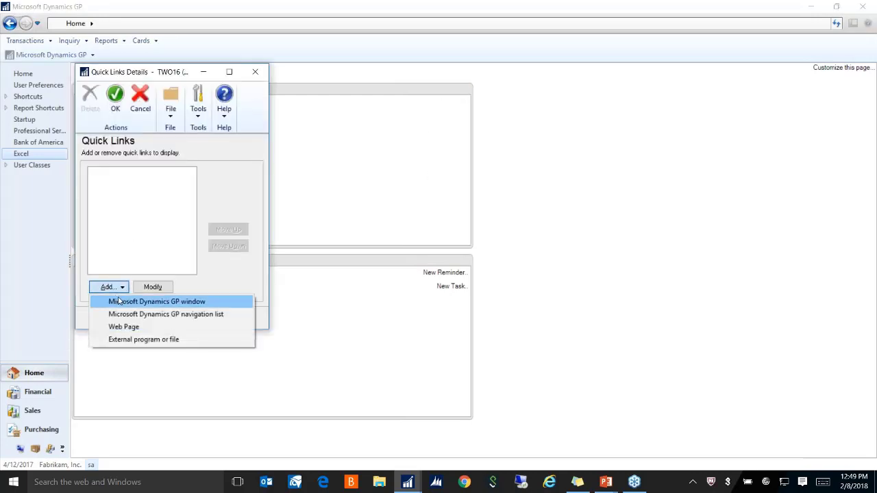
{"action": "left_click", "coordinate": [119, 301]}
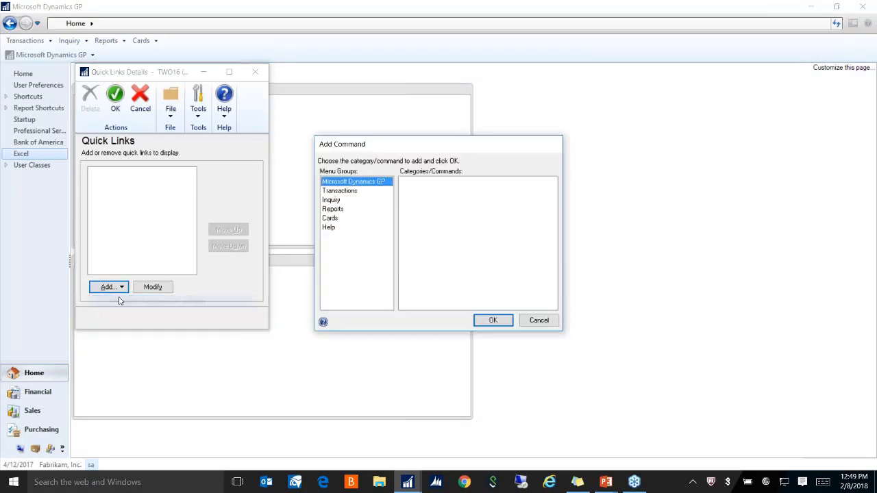
{"action": "left_click", "coordinate": [342, 193]}
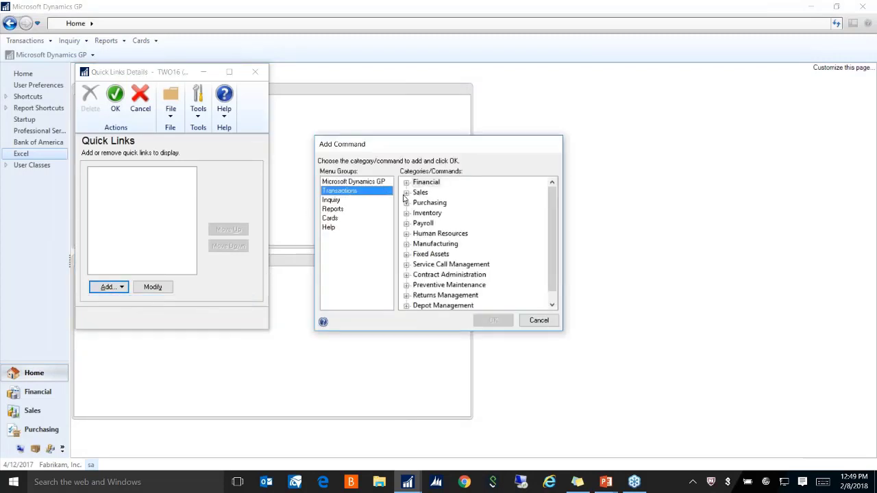
{"action": "left_click", "coordinate": [406, 194]}
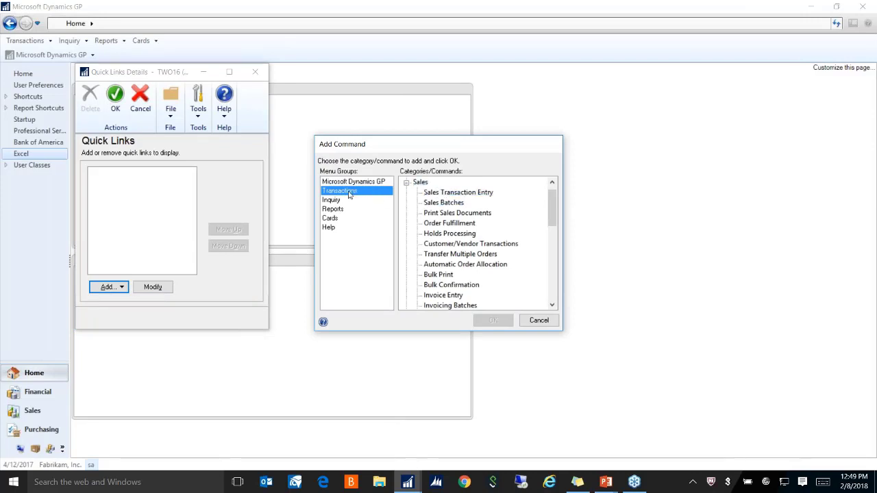
{"action": "left_click", "coordinate": [450, 194]}
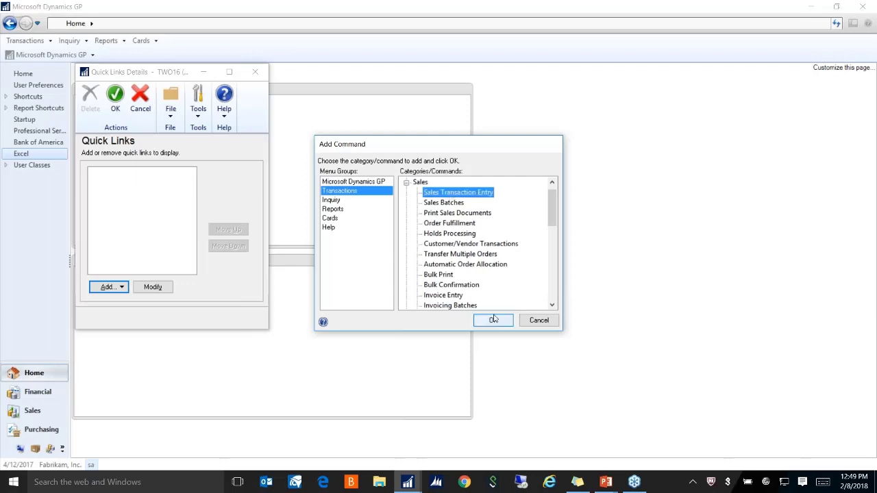
{"action": "left_click", "coordinate": [494, 320]}
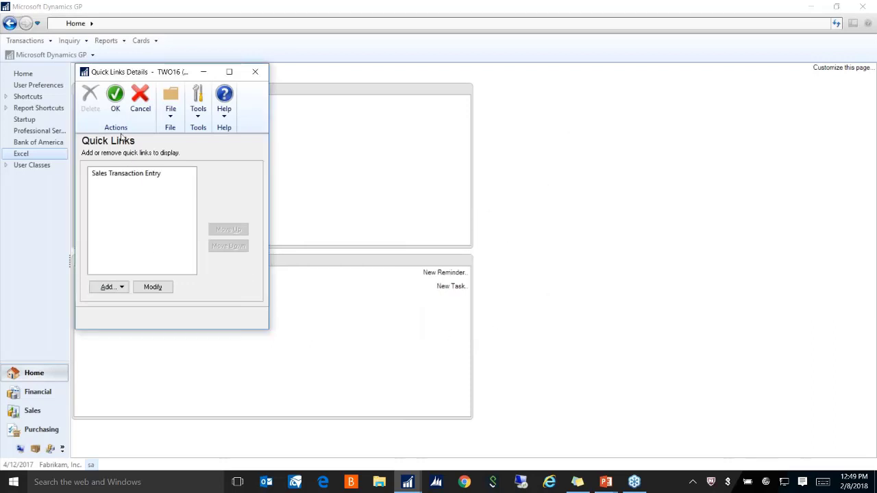
{"action": "left_click", "coordinate": [115, 96]}
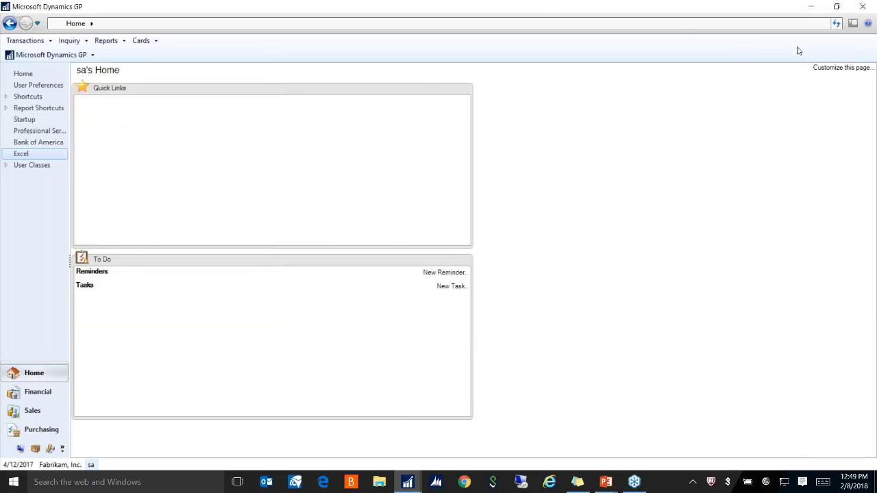
Refresh the home page, test the Sales Transaction Entry link, and close the window
{"action": "left_click", "coordinate": [836, 25]}
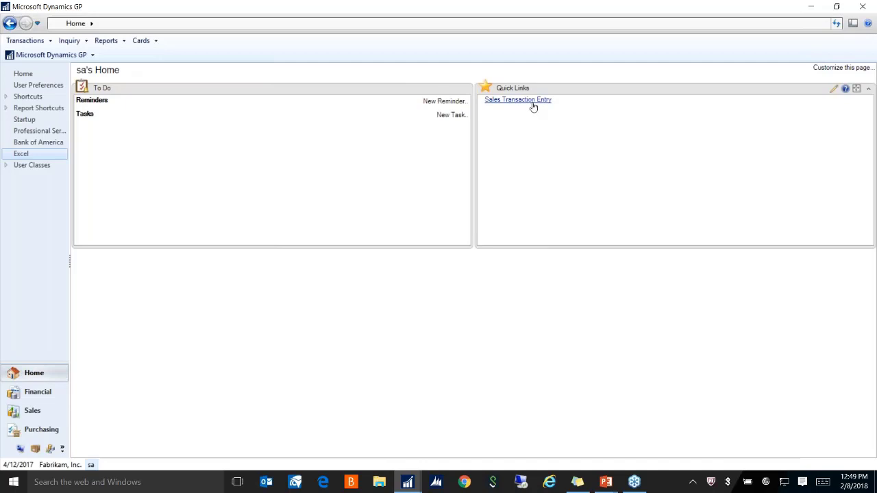
{"action": "left_click", "coordinate": [517, 99]}
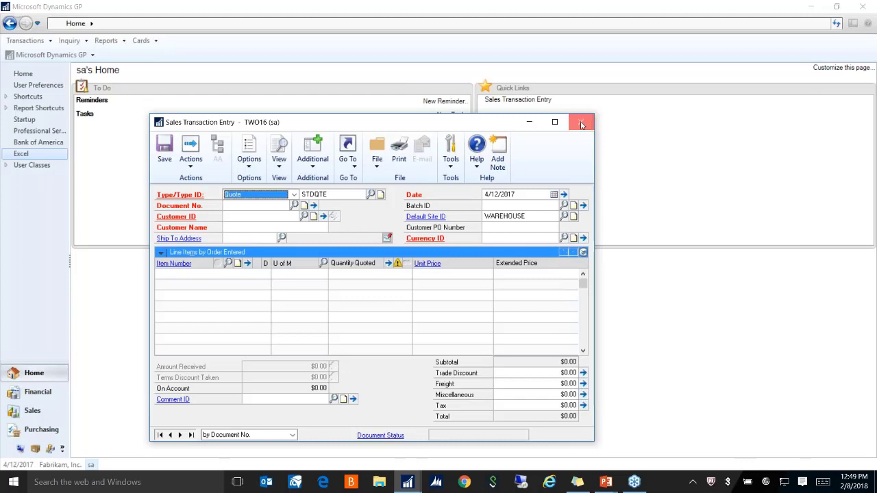
{"action": "left_click", "coordinate": [581, 124]}
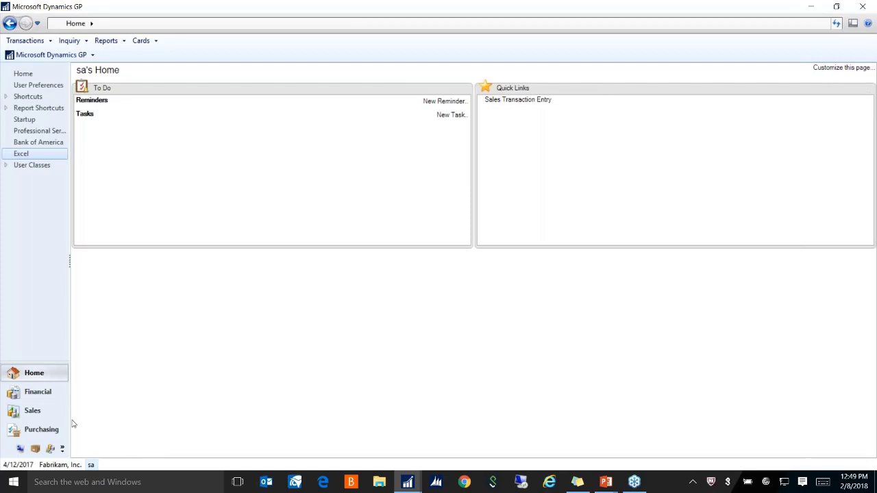
From the Financial area, open Financial Posting Journals, view its report list, then close it
{"action": "left_click", "coordinate": [41, 393]}
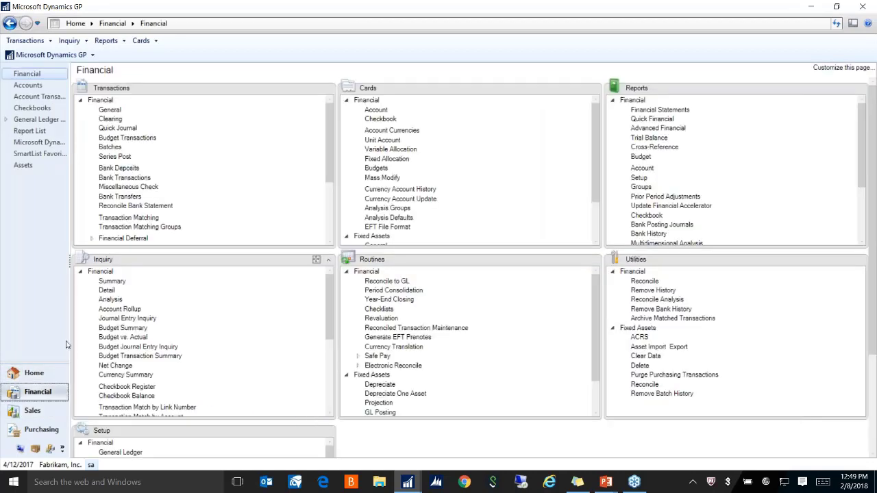
{"action": "left_click", "coordinate": [106, 41]}
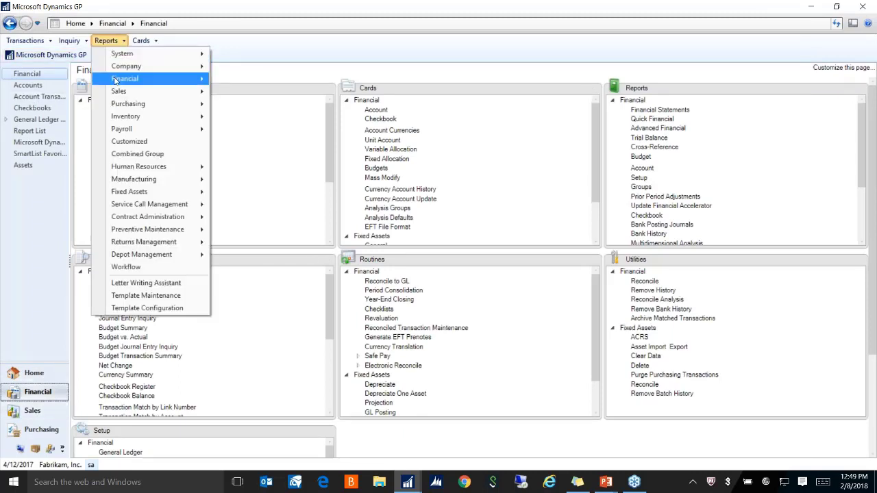
{"action": "mouse_move", "coordinate": [138, 79]}
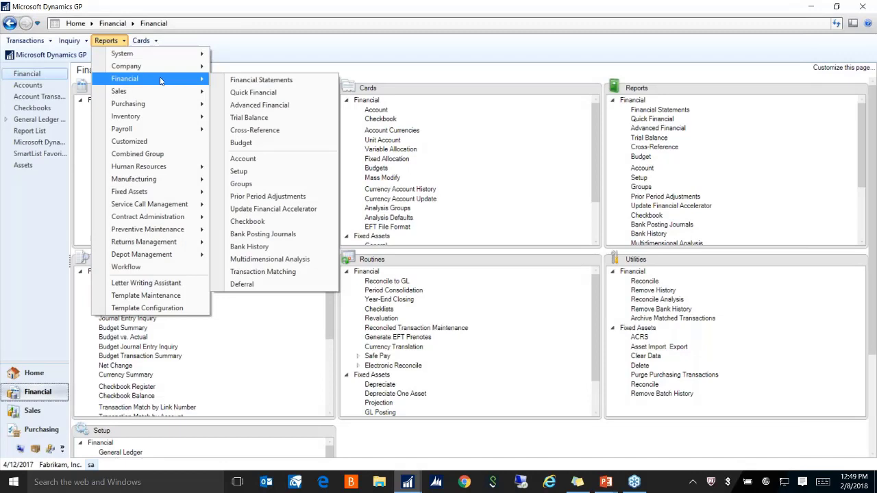
{"action": "left_click", "coordinate": [282, 237]}
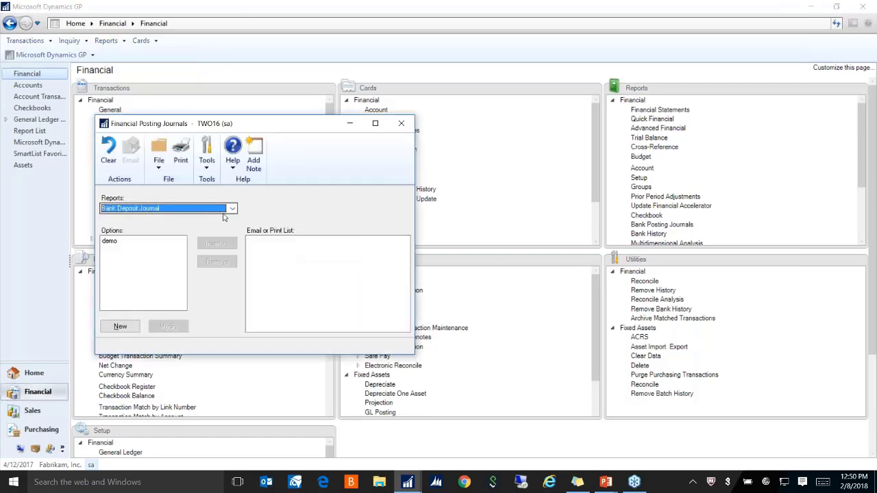
{"action": "left_click", "coordinate": [231, 208]}
{"action": "mouse_move", "coordinate": [233, 233]}
{"action": "left_mouse_down"}
{"action": "mouse_move", "coordinate": [232, 259]}
{"action": "mouse_move", "coordinate": [234, 237]}
{"action": "left_mouse_up"}
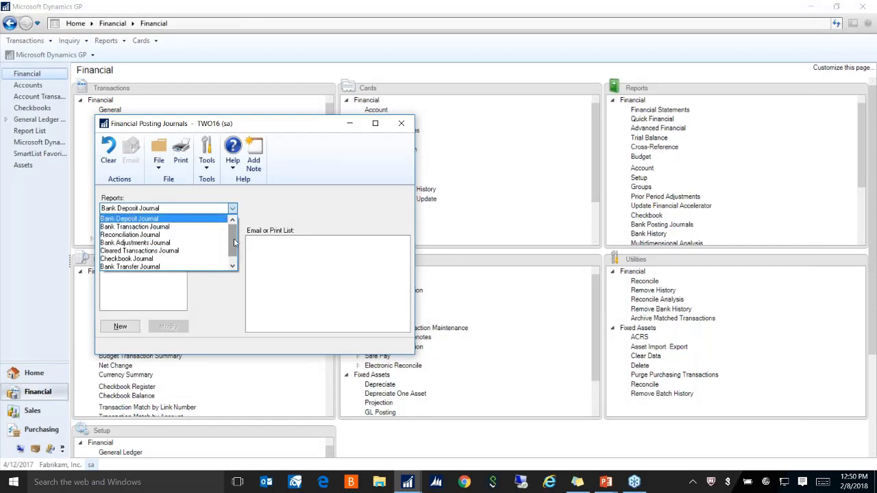
{"action": "left_click_drag", "start_coordinate": [234, 242], "coordinate": [235, 255]}
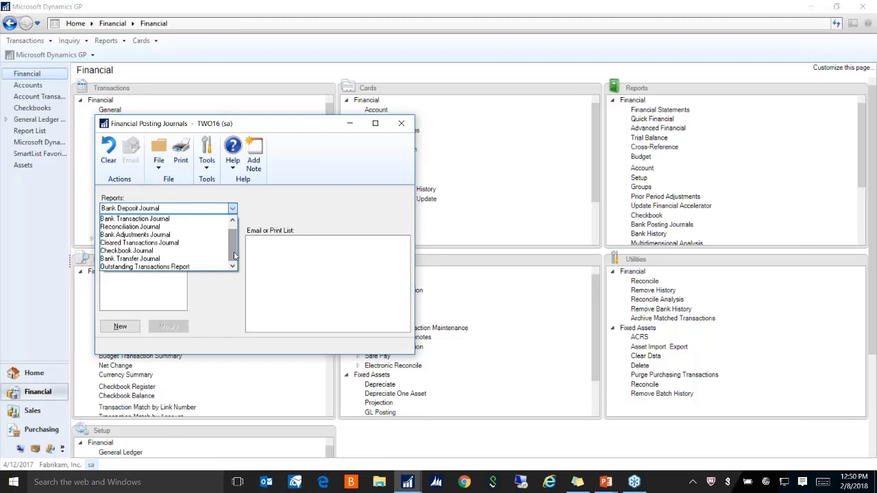
{"action": "left_click", "coordinate": [400, 123]}
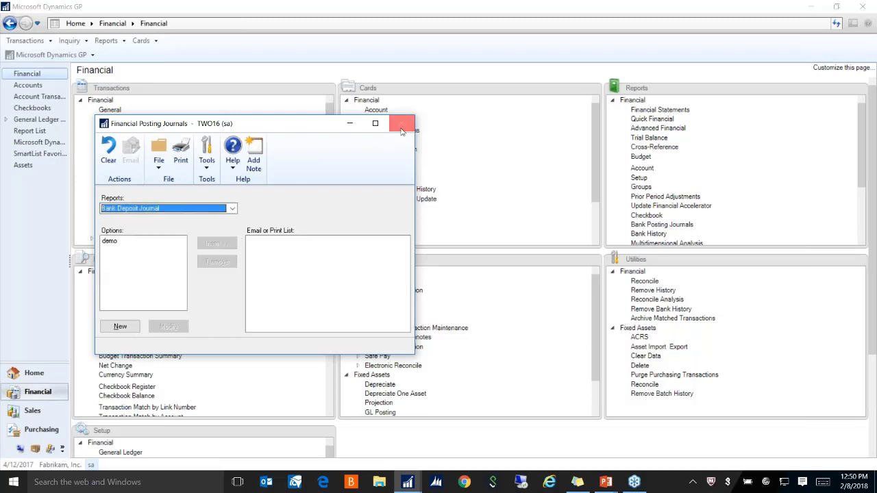
{"action": "left_click", "coordinate": [400, 123]}
Open Reports > Sales > Posting Journals and view its list of sales journal reports
{"action": "left_click", "coordinate": [109, 41]}
{"action": "mouse_move", "coordinate": [188, 88]}
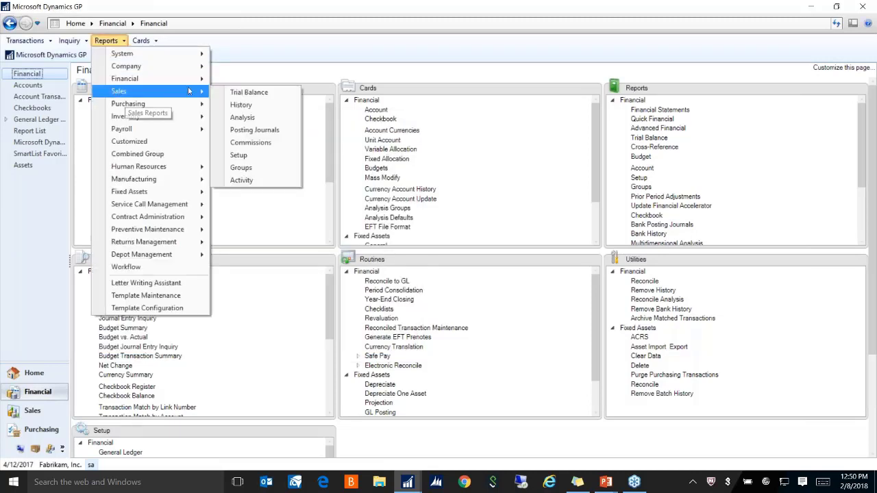
{"action": "left_click", "coordinate": [258, 130]}
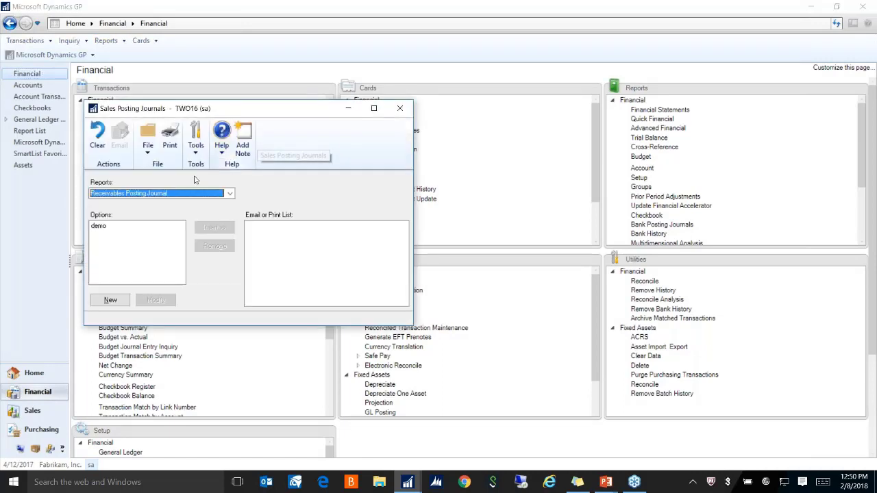
{"action": "left_click", "coordinate": [231, 193]}
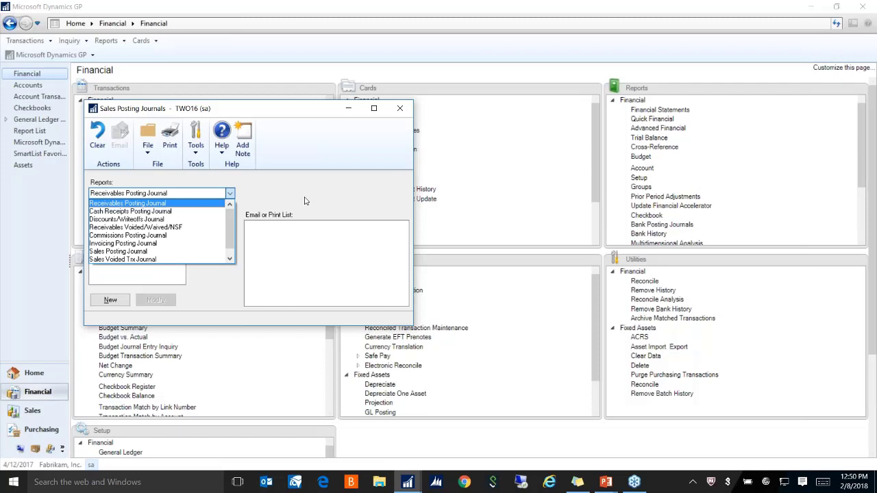
{"action": "left_click", "coordinate": [402, 110]}
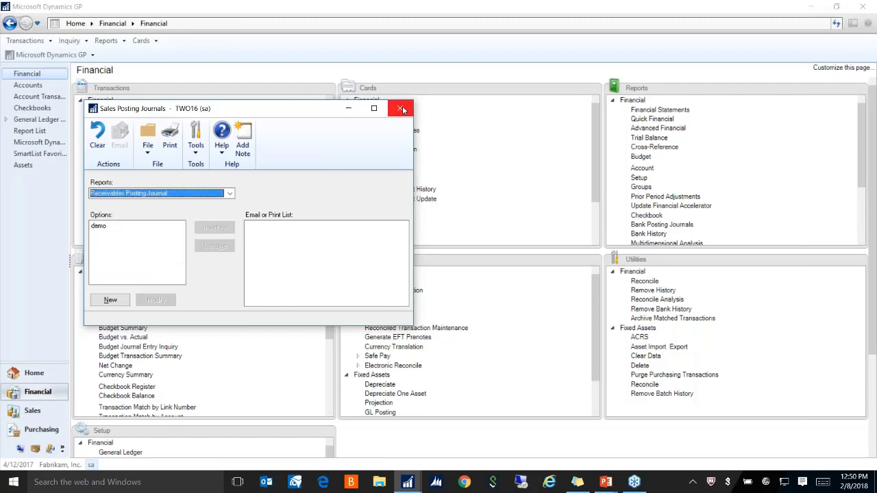
Close Sales Posting Journals, go Home, then open Sales > Transactions > Transaction Entry
{"action": "left_click", "coordinate": [402, 111]}
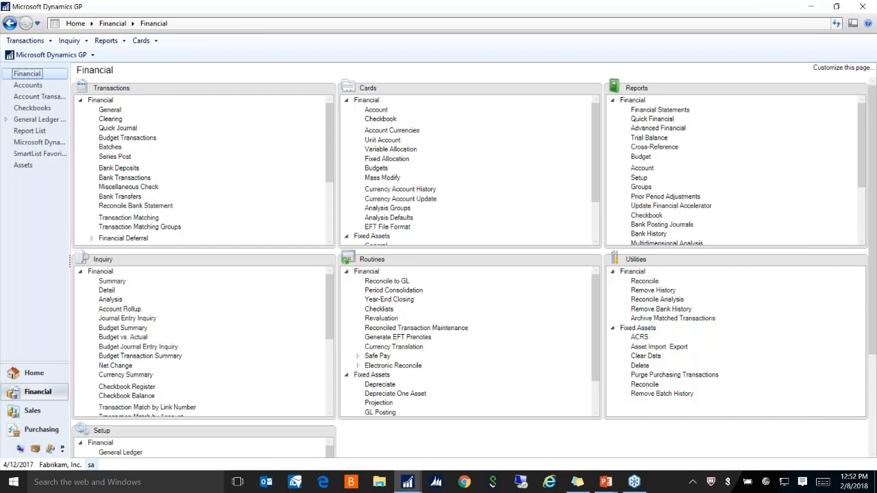
{"action": "left_click", "coordinate": [33, 372]}
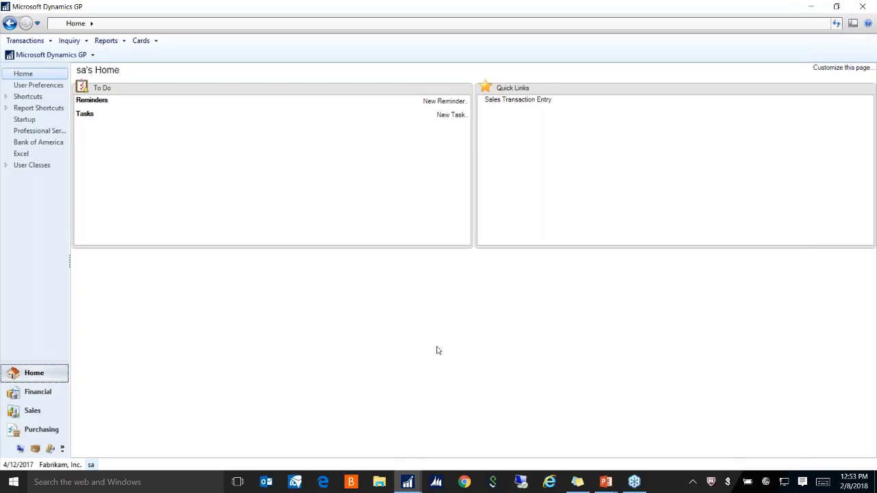
{"action": "left_click", "coordinate": [52, 410]}
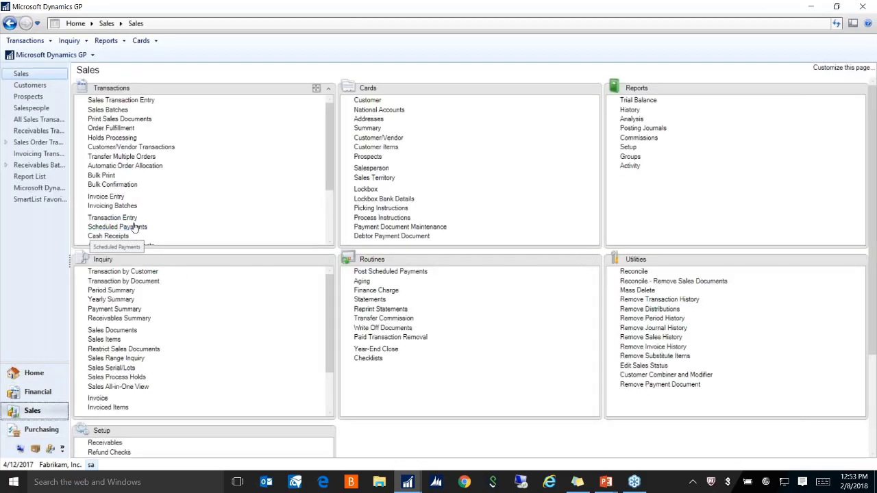
{"action": "left_click", "coordinate": [130, 217]}
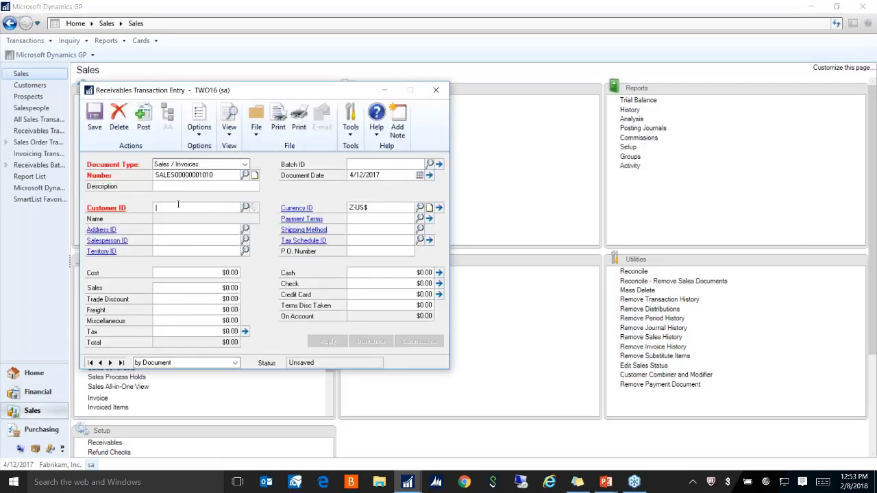
Enter a receivables invoice for the suggested customer with a 500 sales amount
{"action": "type", "text": "we"}
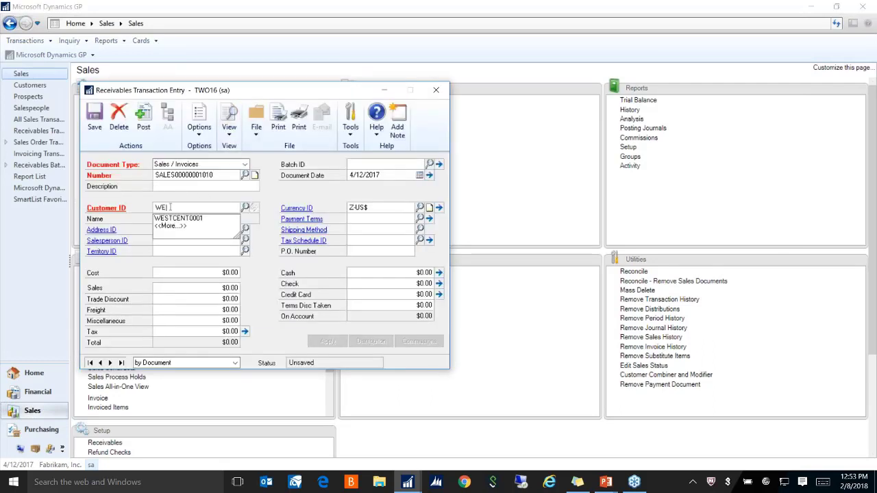
{"action": "key", "text": "Tab"}
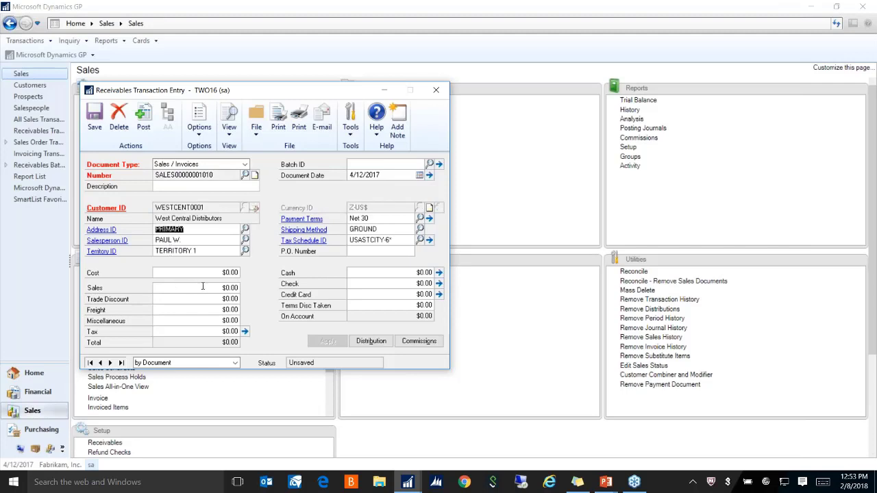
{"action": "left_click", "coordinate": [197, 287]}
{"action": "type", "text": "500"}
{"action": "key", "text": "Tab"}
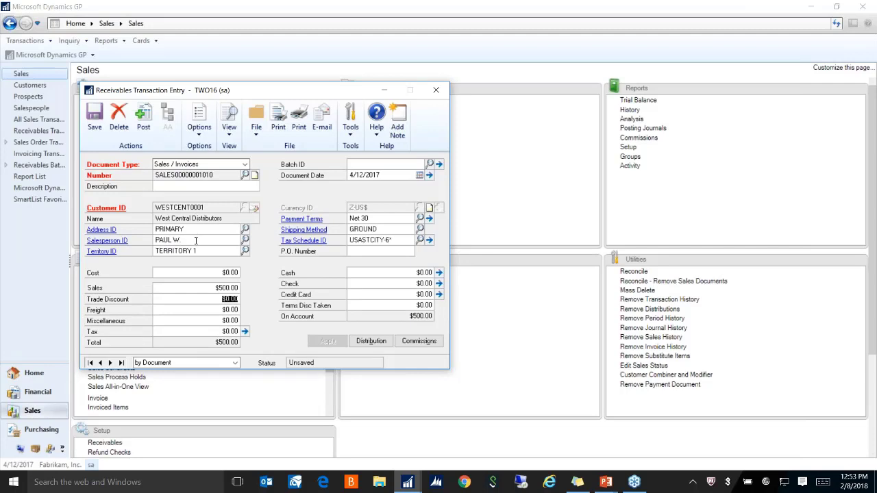
Post the invoice and cancel all three posting report prompts
{"action": "left_click", "coordinate": [143, 117]}
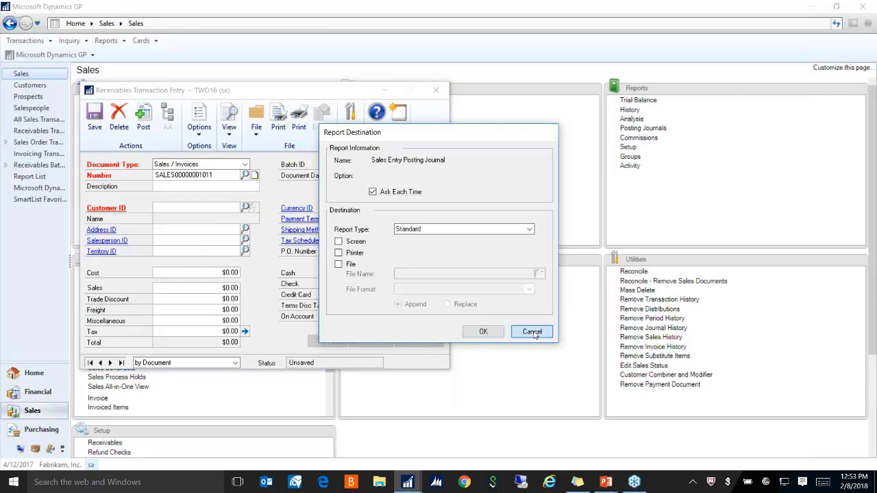
{"action": "left_click", "coordinate": [532, 331]}
{"action": "left_click", "coordinate": [532, 332]}
{"action": "left_click", "coordinate": [532, 331]}
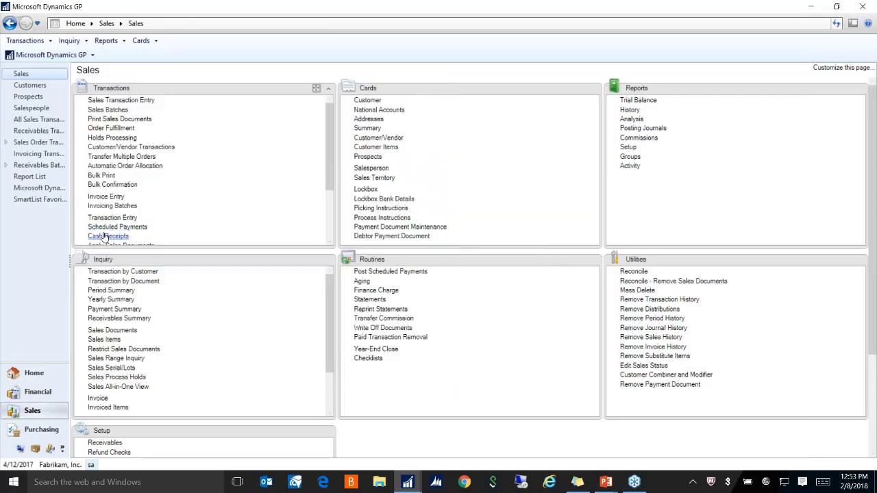
Open Cash Receipts and enter a $450 check receipt, check number 123453, for the same customer
{"action": "left_click", "coordinate": [107, 236]}
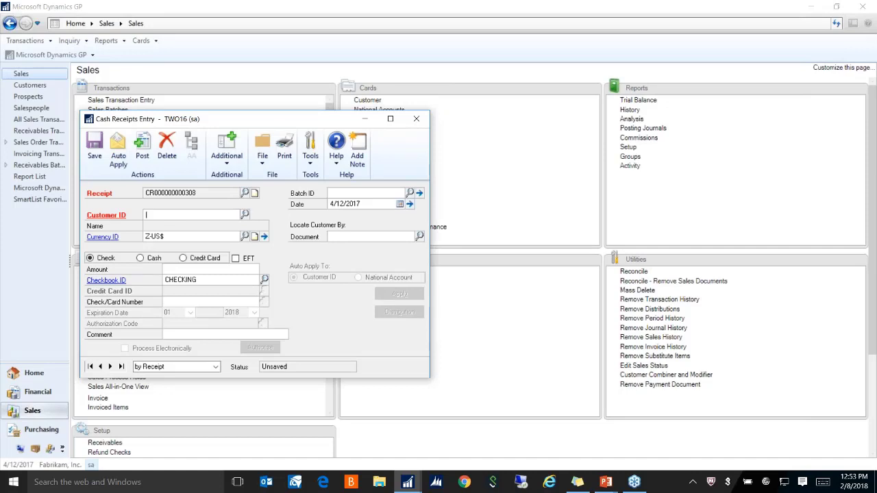
{"action": "type", "text": "WESTCENT0001"}
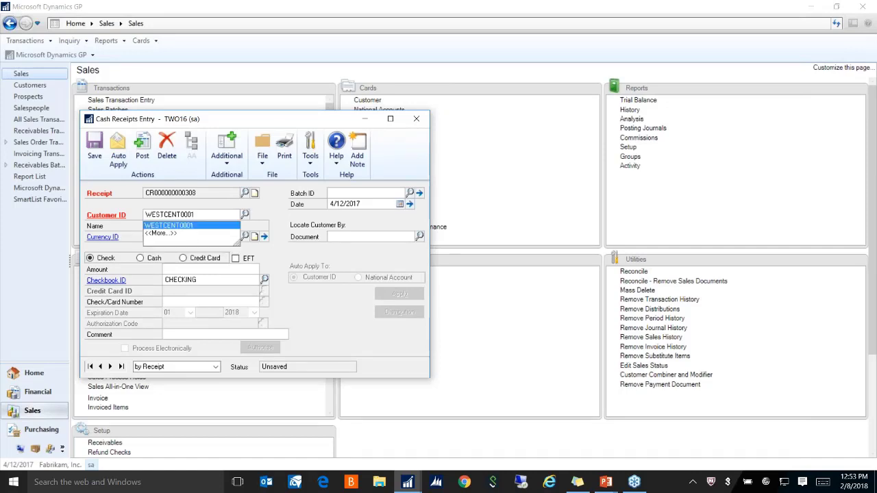
{"action": "key", "text": "Tab"}
{"action": "left_click", "coordinate": [222, 268]}
{"action": "type", "text": "450"}
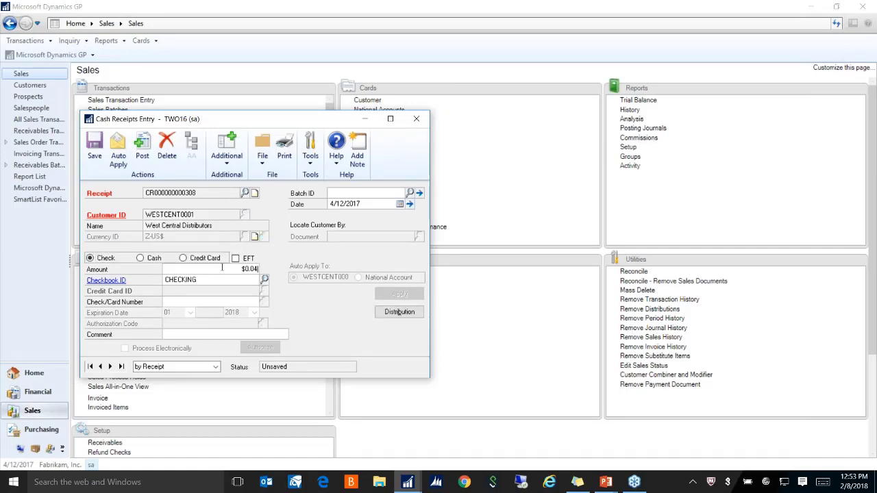
{"action": "key", "text": "Tab"}
{"action": "left_click", "coordinate": [214, 302]}
{"action": "type", "text": "123453"}
Post the cash receipt and cancel the posting journal and distribution register prompts
{"action": "left_click", "coordinate": [141, 150]}
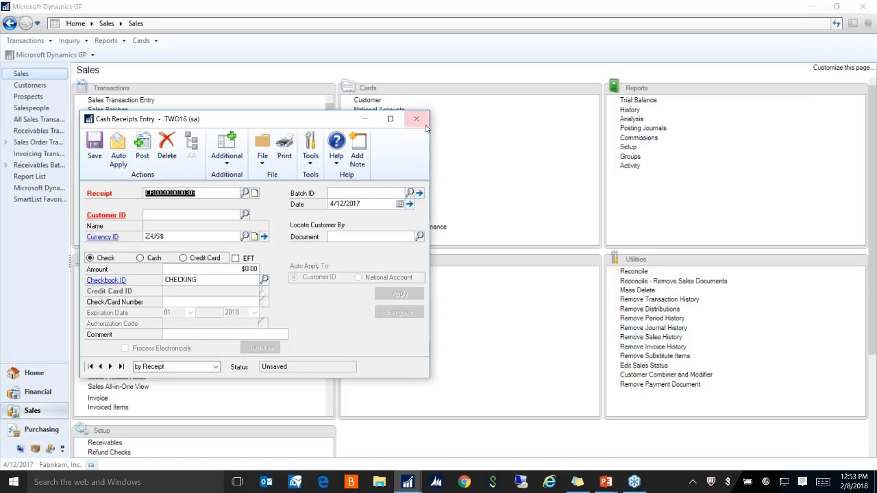
{"action": "left_click", "coordinate": [532, 331]}
{"action": "left_click", "coordinate": [534, 333]}
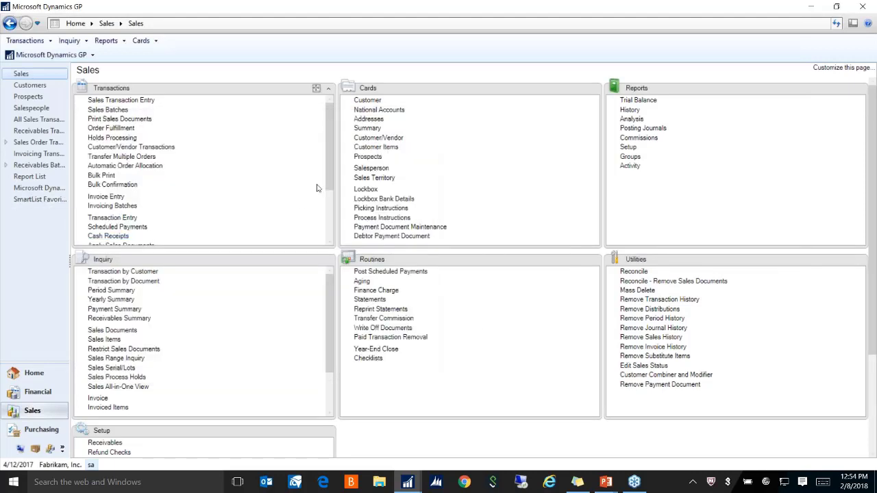
{"action": "scroll", "coordinate": [326, 202], "scroll_direction": "down", "scroll_amount": 2}
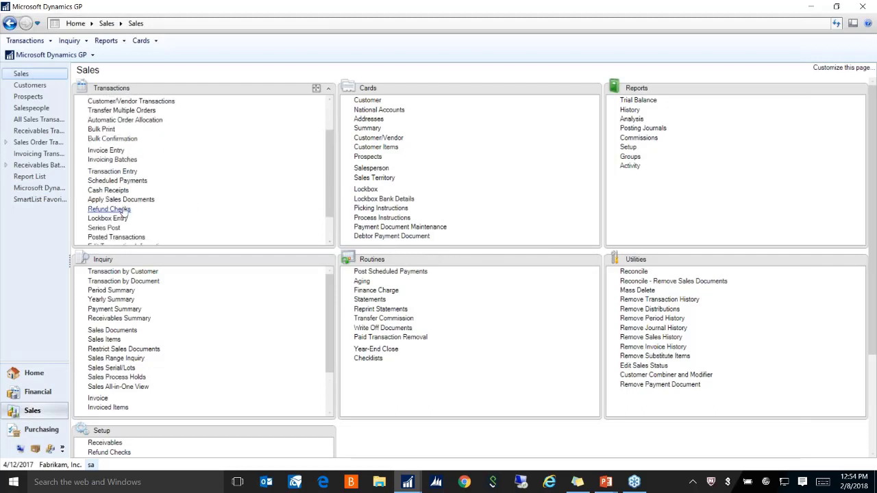
Open Apply Sales Documents for the same customer, dismiss the open item messages, and clear the customer ID
{"action": "left_click", "coordinate": [130, 200]}
{"action": "type", "text": "WES"}
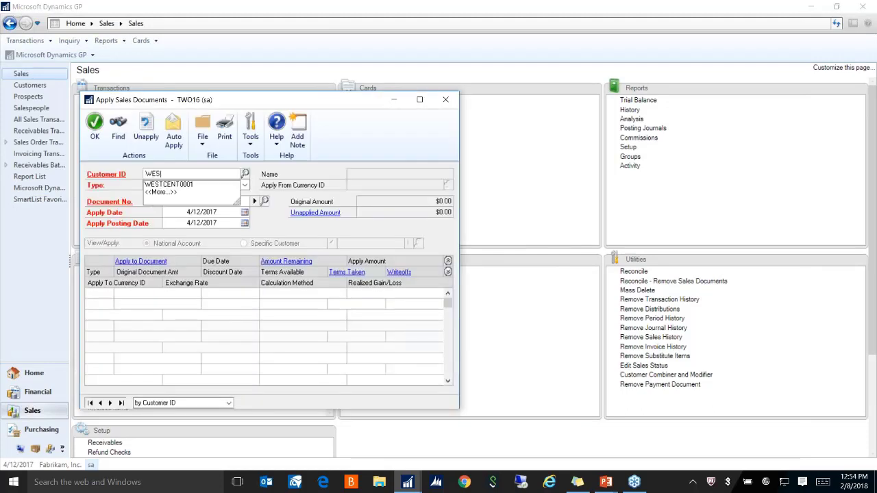
{"action": "key", "text": "Tab"}
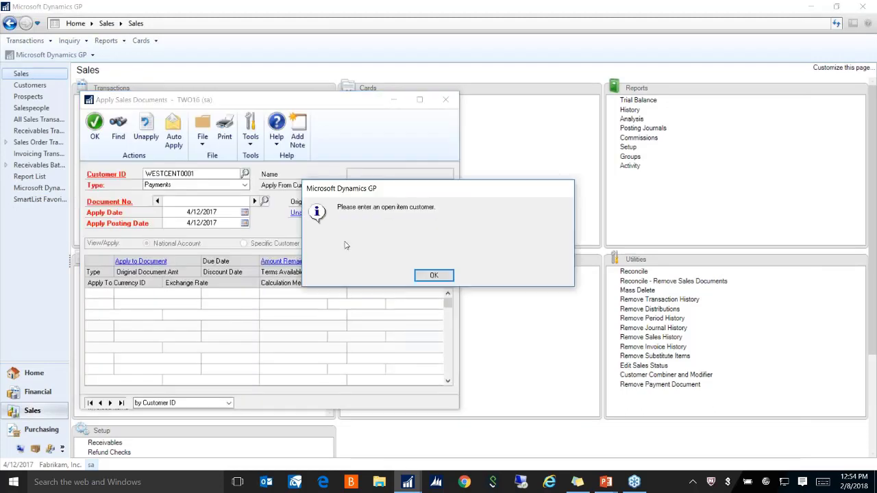
{"action": "left_click", "coordinate": [432, 276]}
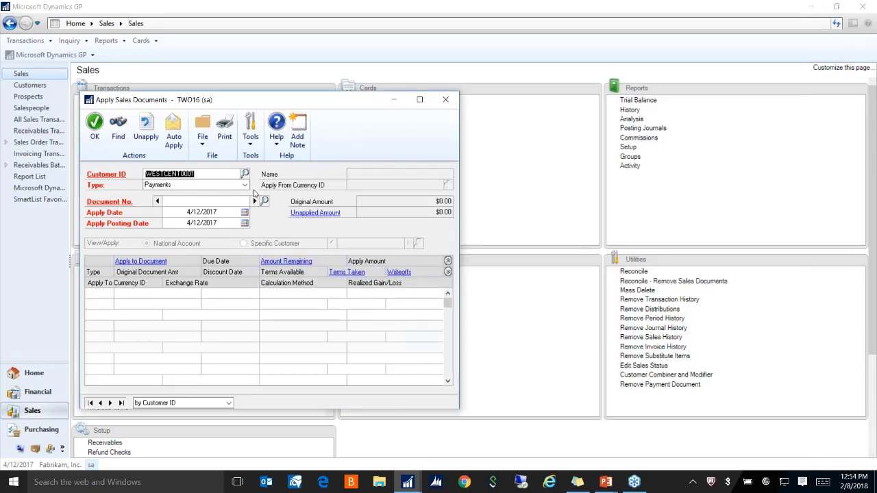
{"action": "left_click", "coordinate": [445, 99]}
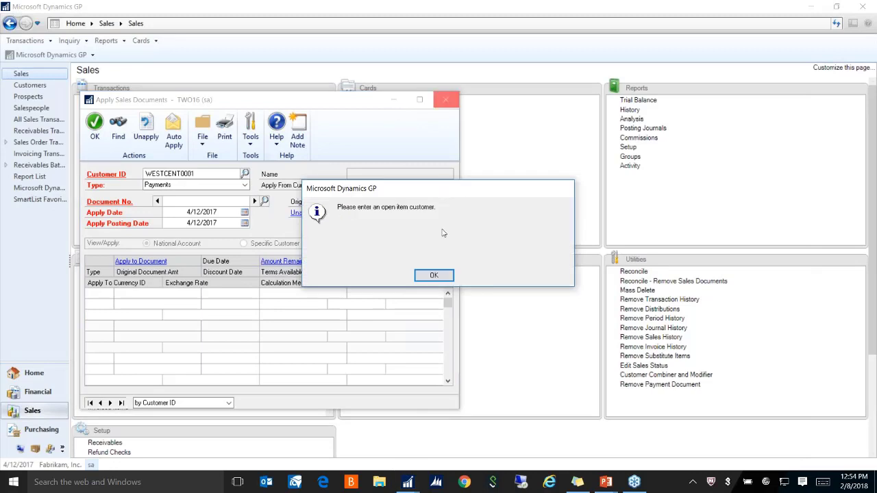
{"action": "left_click", "coordinate": [434, 275]}
{"action": "key", "text": "Delete"}
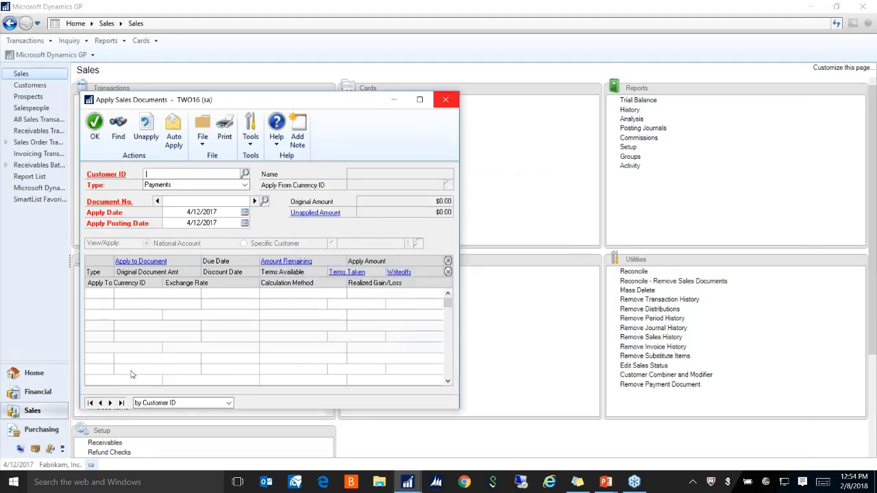
Browse to another customer and select its $1,000.00 payment from the open cash documents
{"action": "left_click", "coordinate": [91, 404]}
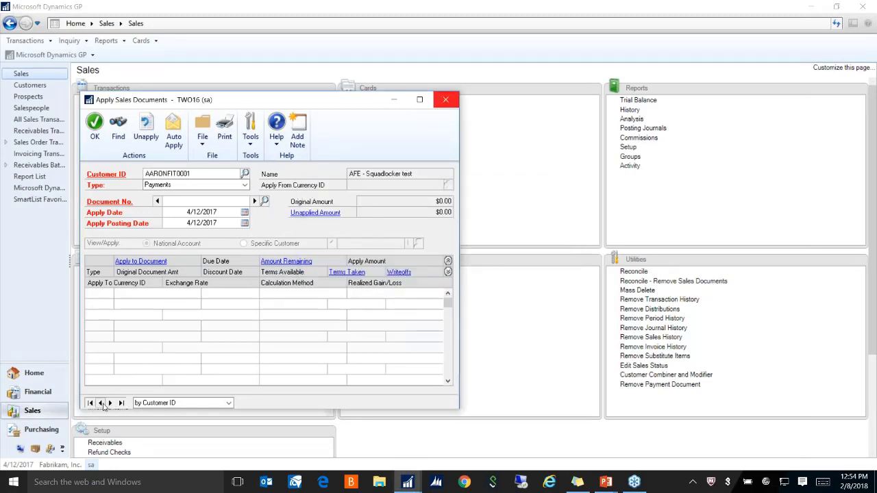
{"action": "left_click", "coordinate": [110, 402]}
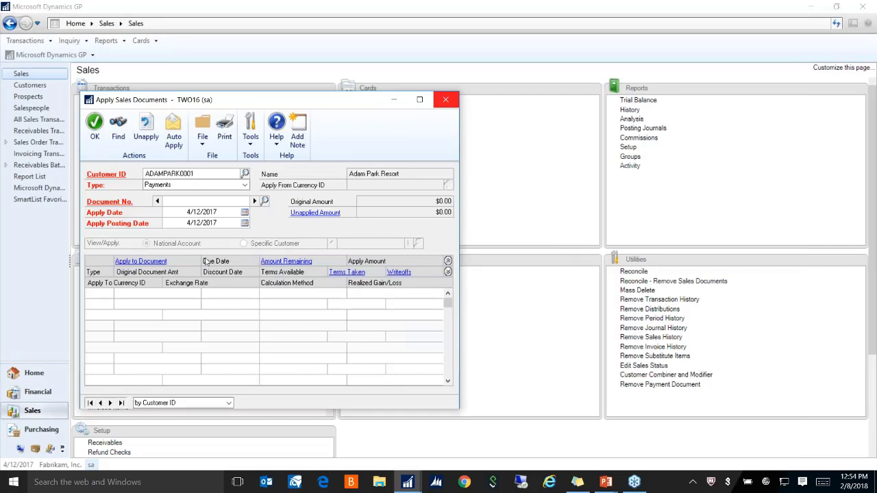
{"action": "left_click", "coordinate": [265, 202]}
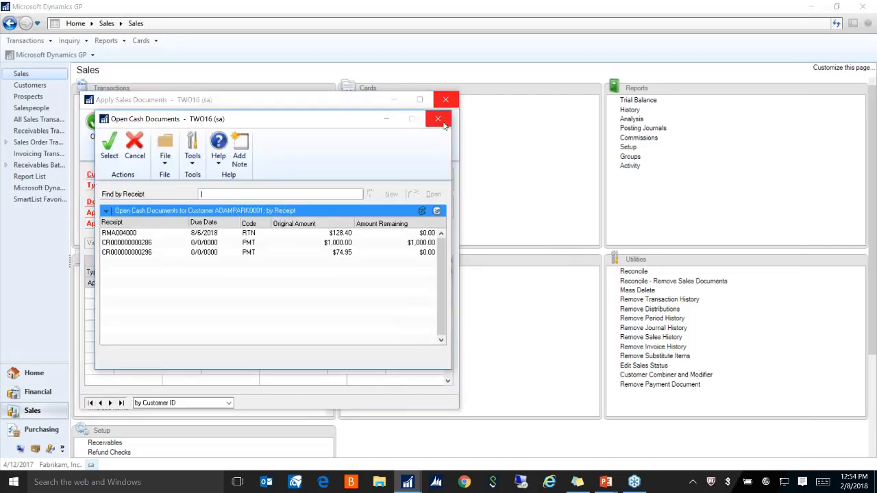
{"action": "left_click", "coordinate": [180, 254]}
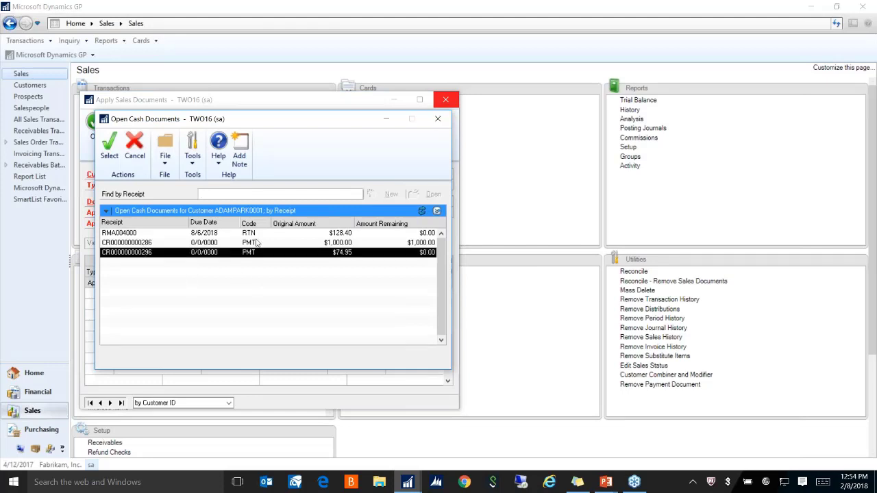
{"action": "left_click", "coordinate": [352, 243]}
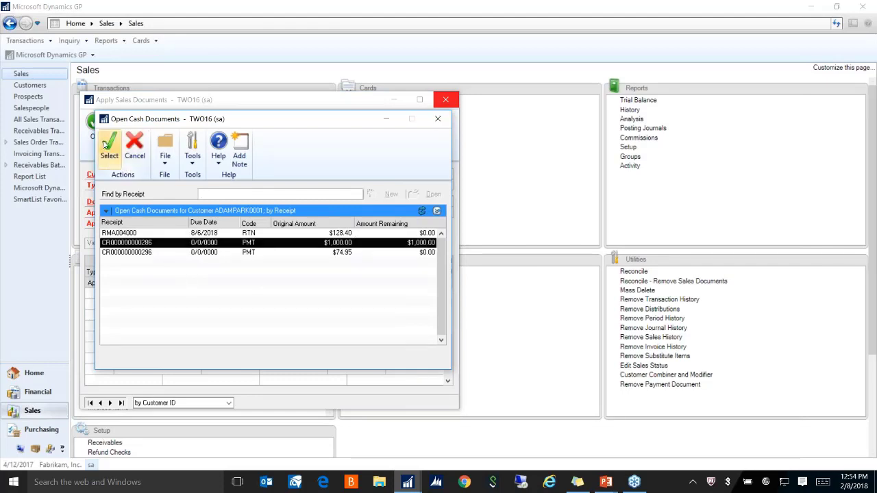
{"action": "left_click", "coordinate": [110, 145]}
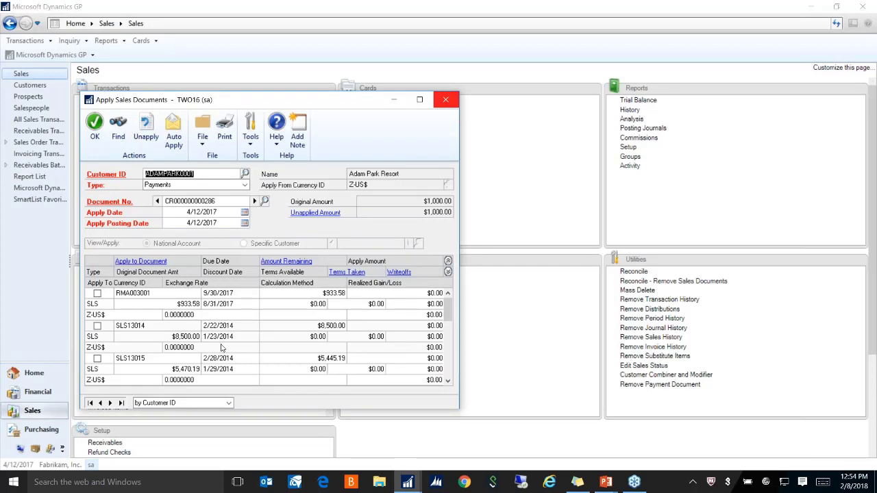
Apply the payment to invoice SLS13014 instead of document RMA003001
{"action": "left_click", "coordinate": [97, 293]}
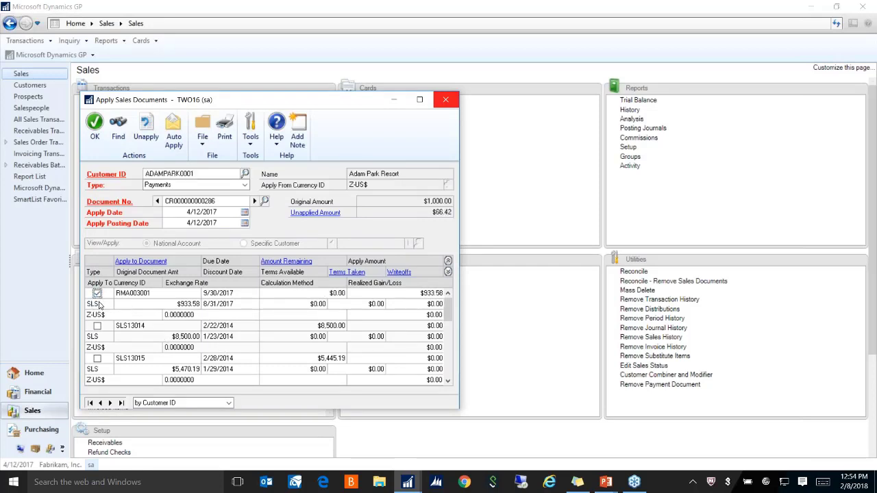
{"action": "left_click", "coordinate": [430, 294]}
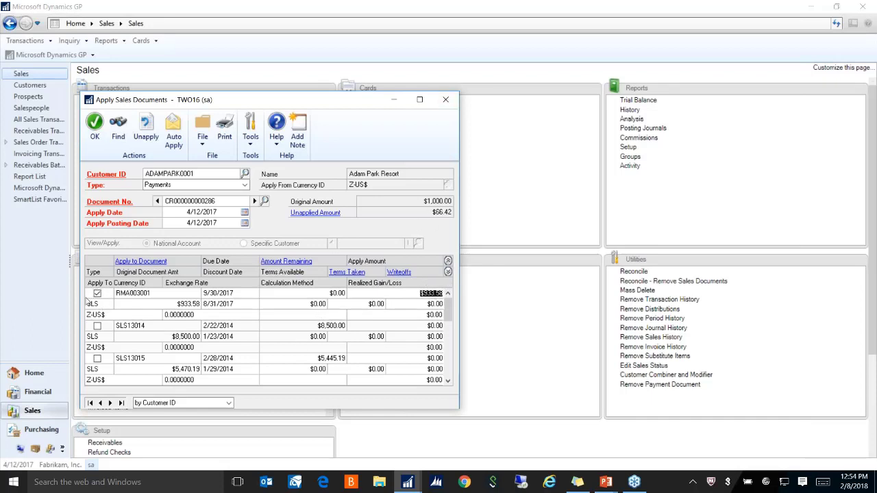
{"action": "left_click", "coordinate": [97, 294]}
{"action": "left_click", "coordinate": [98, 326]}
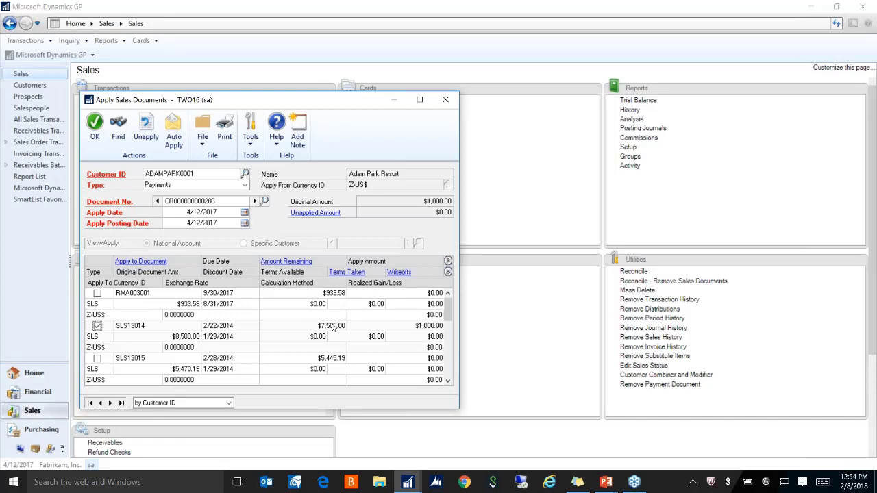
Write off $7,500.00 on SLS13014, authorize it with the password, and accept without printing
{"action": "left_click", "coordinate": [421, 337]}
{"action": "type", "text": "7,500.00"}
{"action": "key", "text": "Tab"}
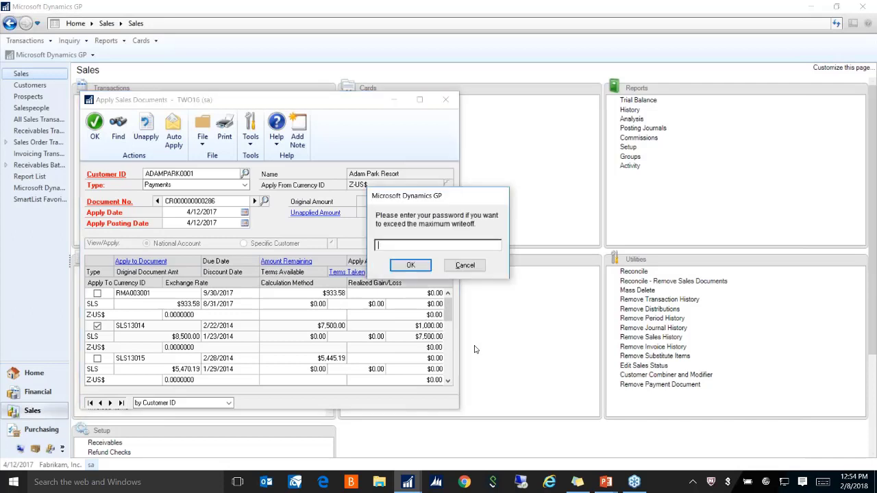
{"action": "type", "text": "******"}
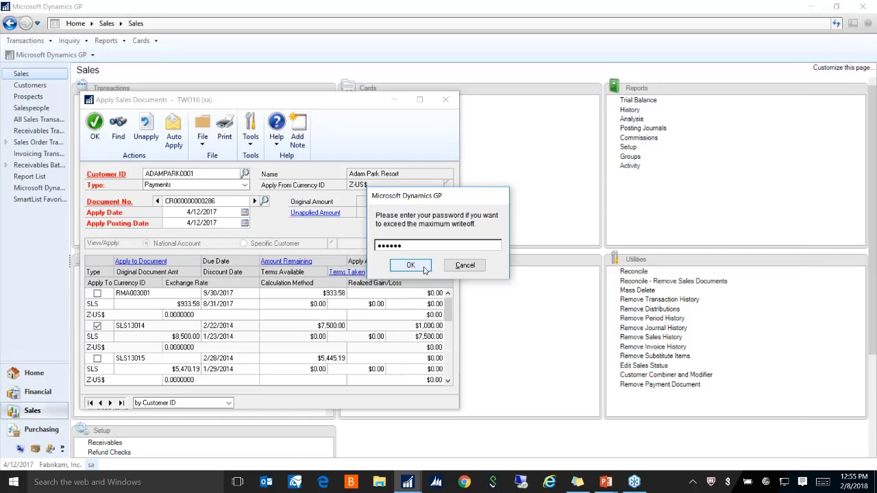
{"action": "left_click", "coordinate": [411, 265]}
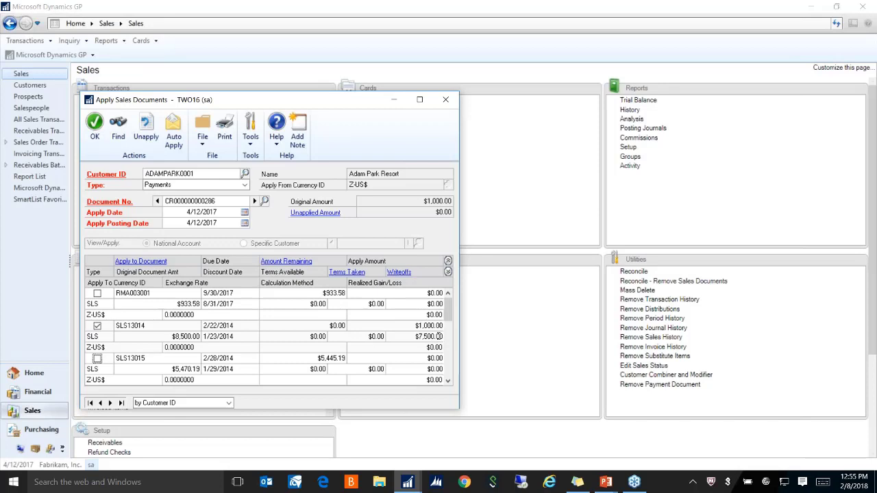
{"action": "left_click", "coordinate": [95, 123]}
{"action": "left_click", "coordinate": [535, 332]}
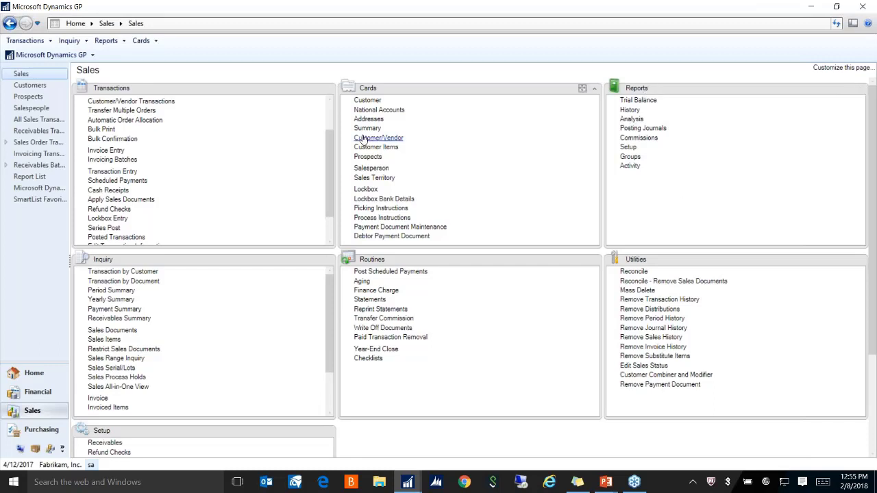
In the Financial area, briefly open Account Maintenance, then open a general journal Transaction Entry
{"action": "left_click", "coordinate": [39, 396]}
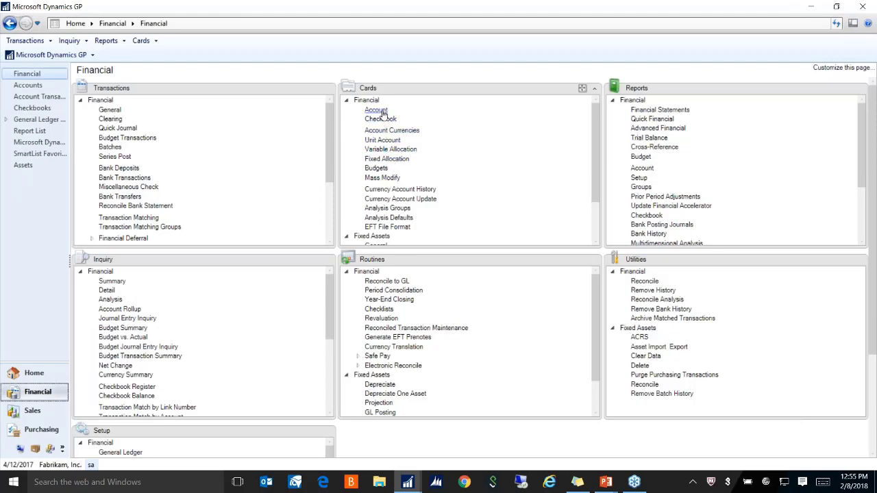
{"action": "left_click", "coordinate": [379, 111]}
{"action": "left_click_drag", "start_coordinate": [316, 123], "coordinate": [485, 108]}
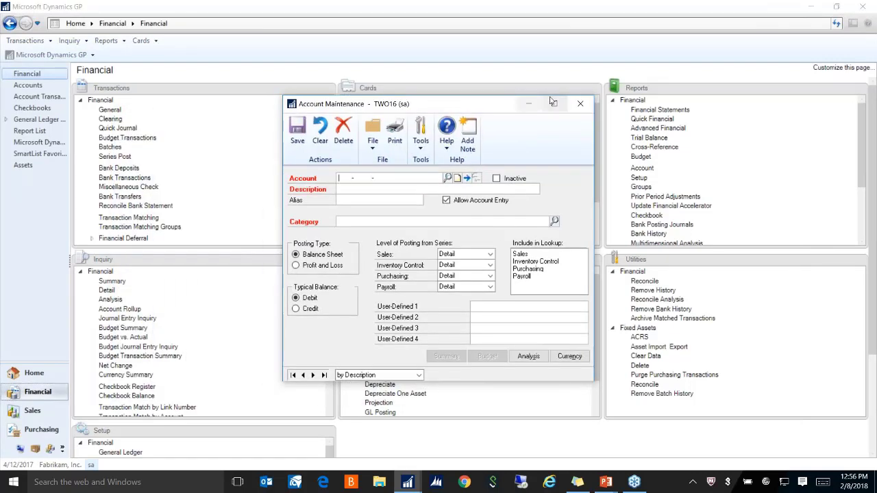
{"action": "left_click", "coordinate": [580, 104]}
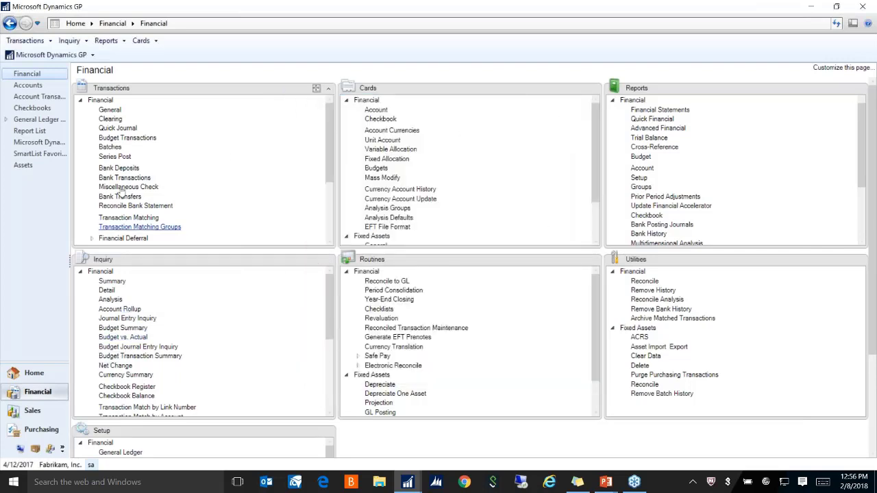
{"action": "left_click", "coordinate": [118, 112]}
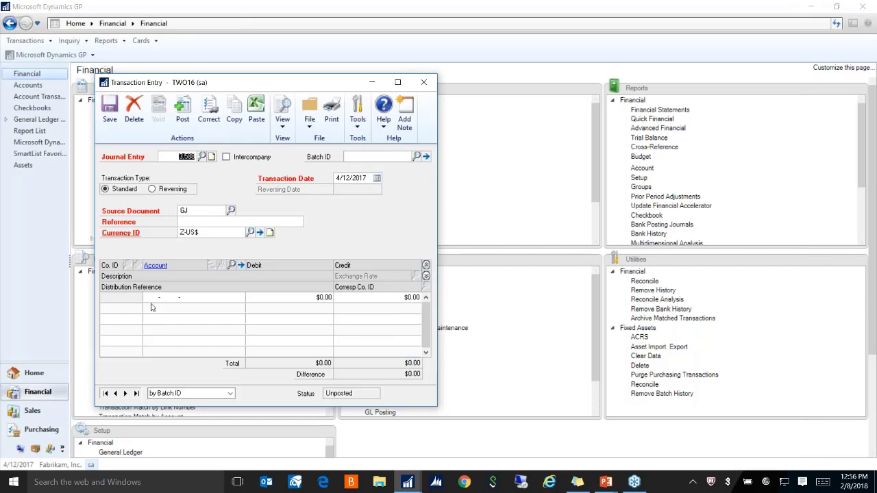
{"action": "left_click", "coordinate": [163, 481]}
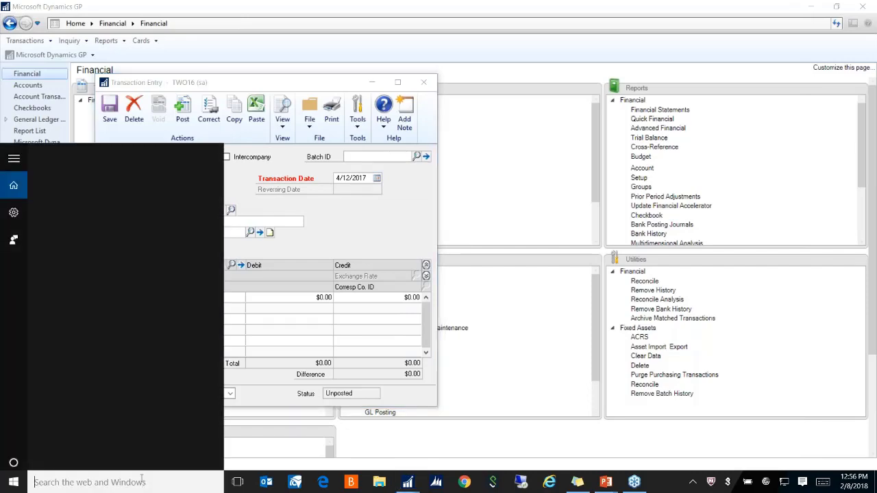
Launch Excel 2016 from Windows search and open a blank workbook positioned beside Dynamics GP
{"action": "left_click", "coordinate": [163, 482]}
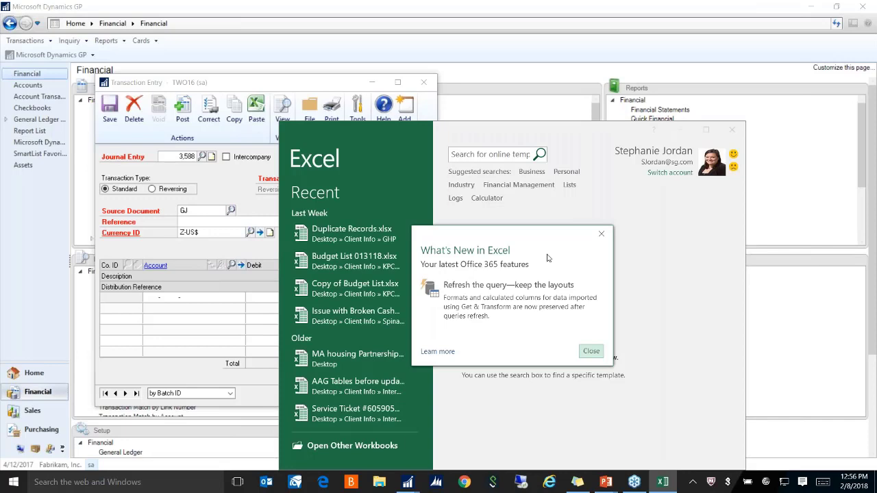
{"action": "left_click", "coordinate": [602, 236]}
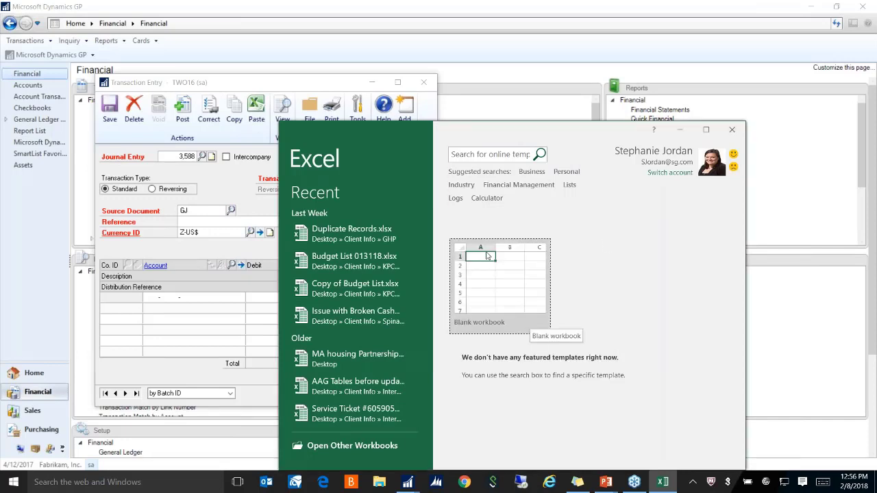
{"action": "left_click", "coordinate": [731, 132]}
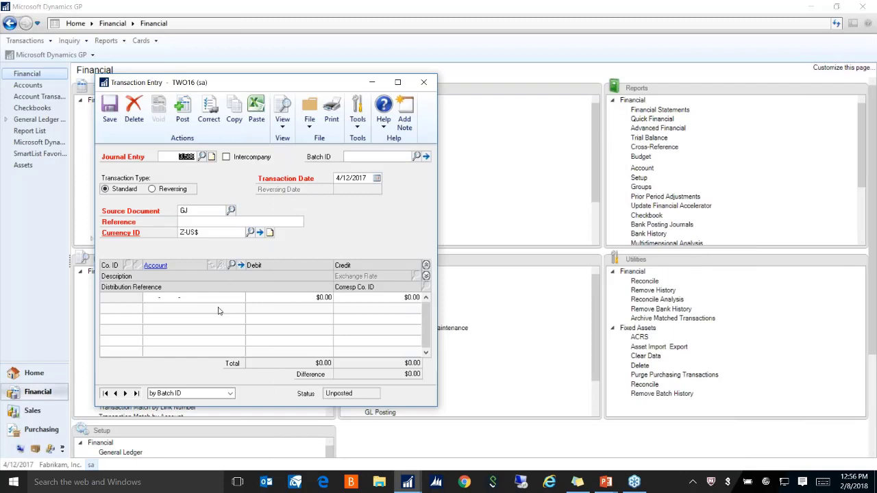
{"action": "left_click", "coordinate": [206, 482]}
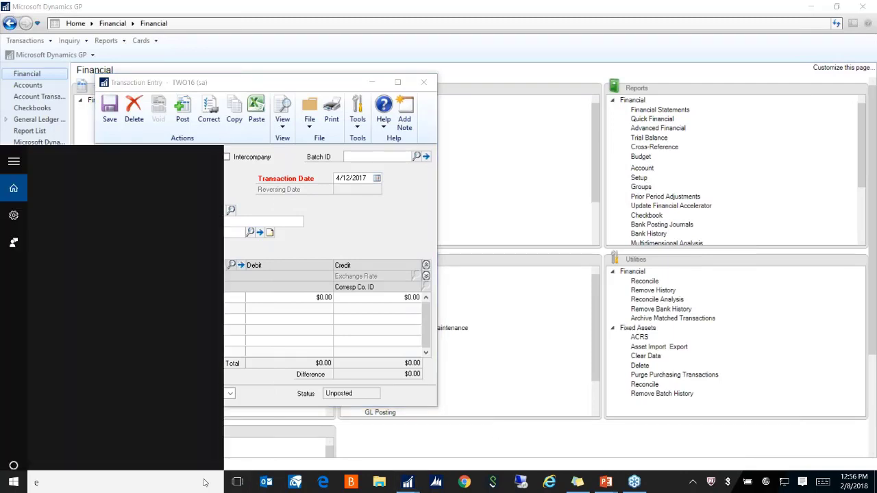
{"action": "type", "text": "excel"}
{"action": "key", "text": "Return"}
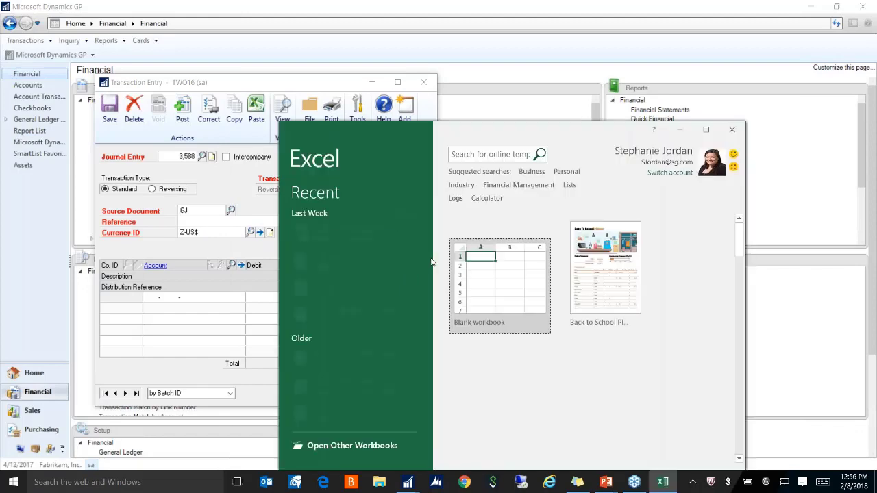
{"action": "left_click", "coordinate": [503, 287]}
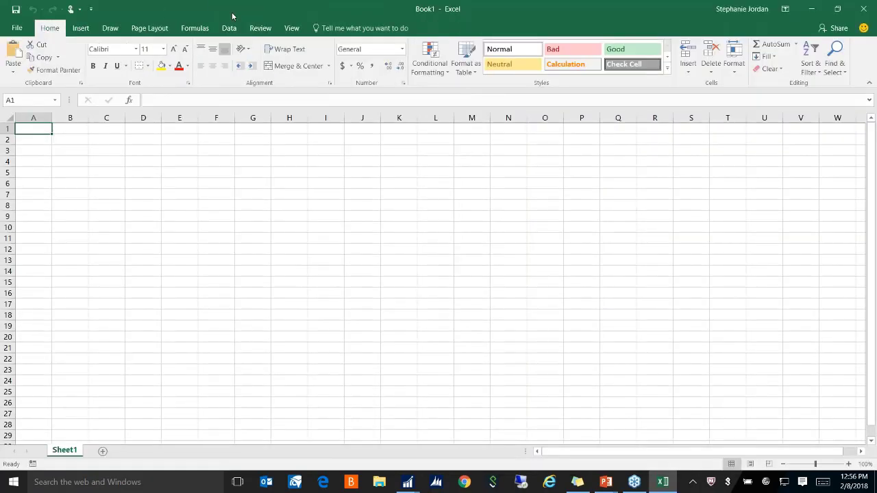
{"action": "left_click_drag", "start_coordinate": [232, 15], "coordinate": [422, 65]}
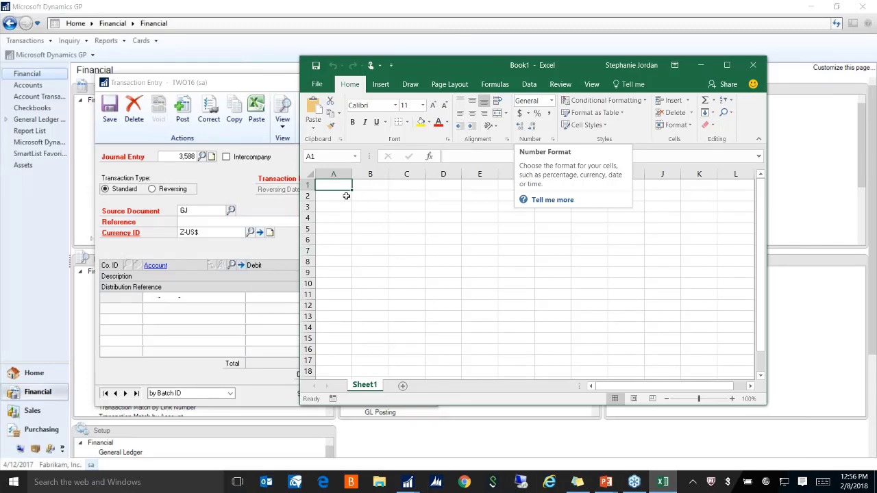
Advance the running PowerPoint slideshow two slides, then end it
{"action": "mouse_move", "coordinate": [602, 472]}
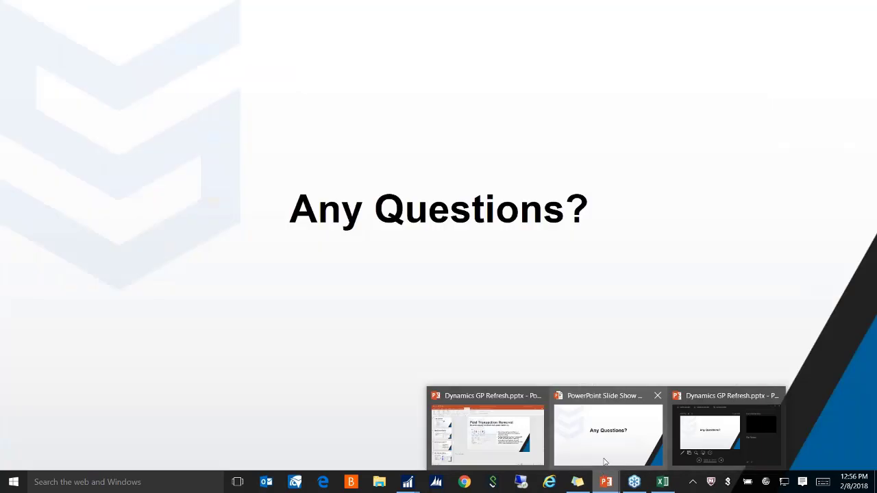
{"action": "left_click", "coordinate": [608, 435]}
{"action": "left_click", "coordinate": [278, 256]}
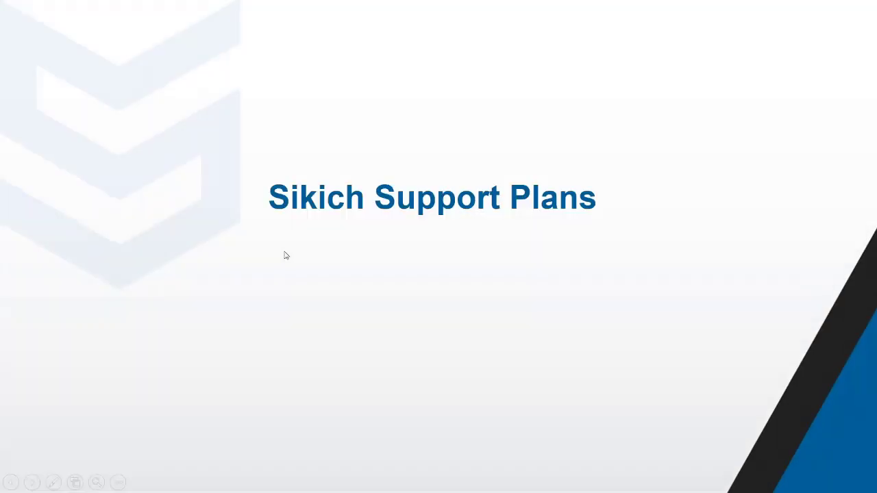
{"action": "left_click", "coordinate": [289, 253]}
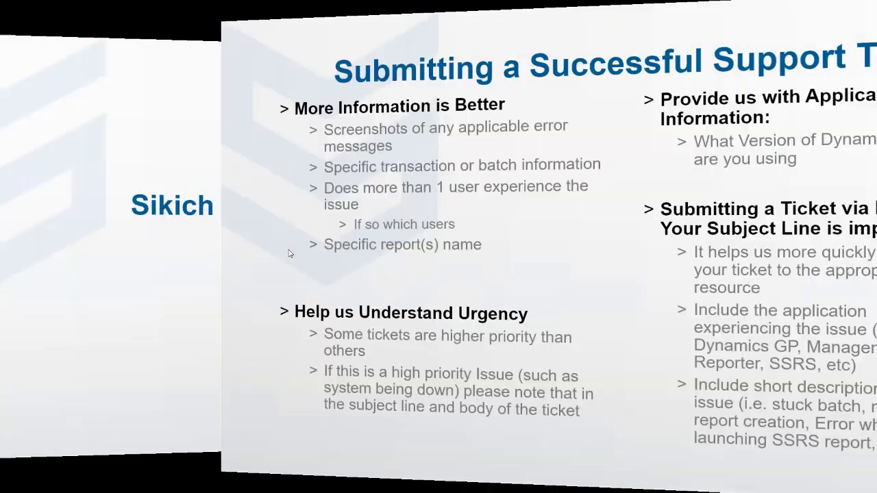
{"action": "key", "text": "Escape"}
Select the Copy – Paste Entry from Excel slide in the thumbnail pane
{"action": "scroll", "coordinate": [103, 305], "scroll_direction": "up", "scroll_amount": 3}
{"action": "scroll", "coordinate": [102, 305], "scroll_direction": "up", "scroll_amount": 8}
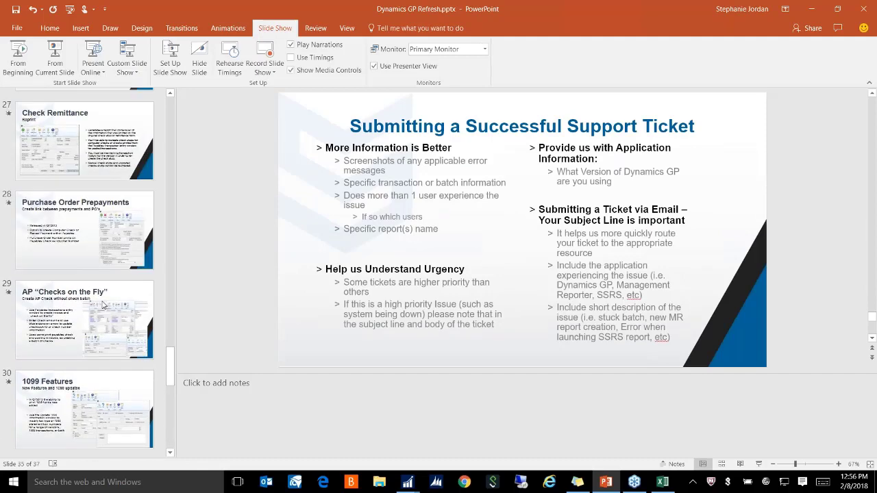
{"action": "scroll", "coordinate": [102, 306], "scroll_direction": "up", "scroll_amount": 5}
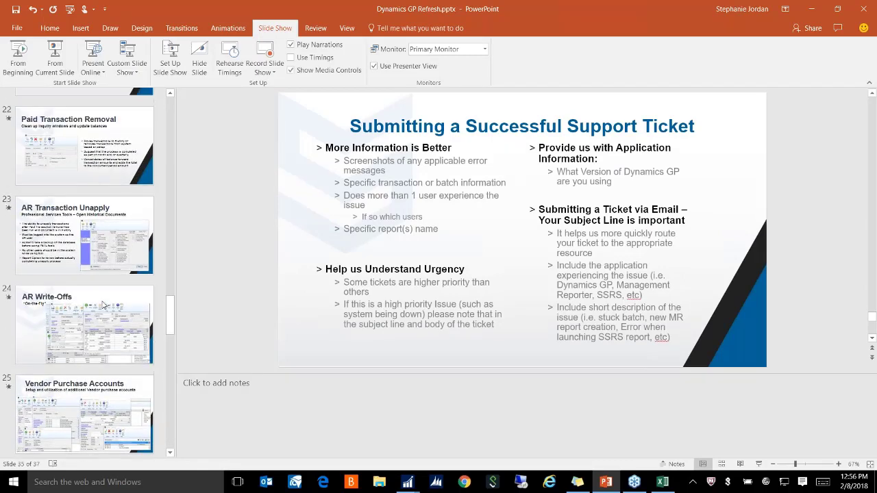
{"action": "scroll", "coordinate": [103, 306], "scroll_direction": "up", "scroll_amount": 2}
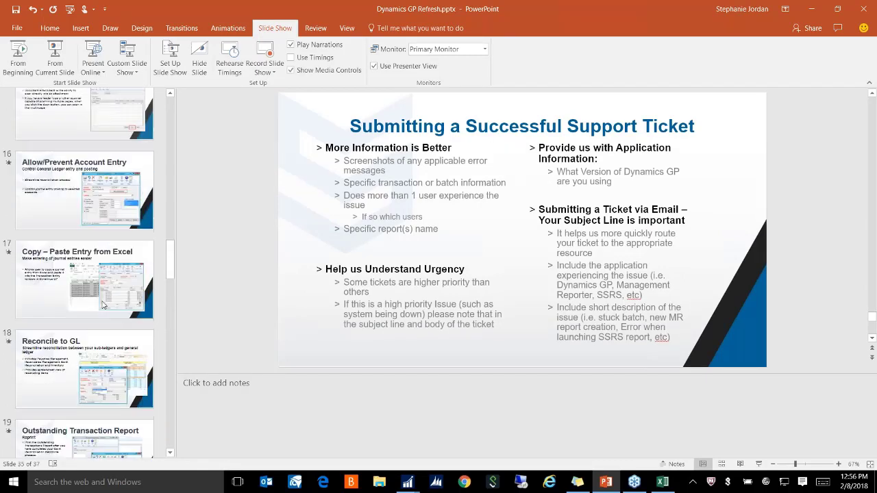
{"action": "left_click", "coordinate": [103, 306]}
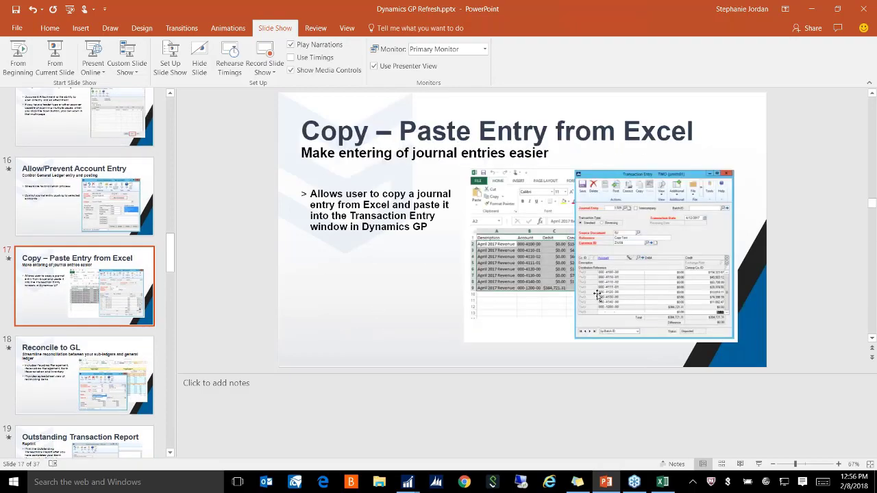
Enter column headers Description, Amount, Debit and Credit in Excel and widen the Description column
{"action": "left_click", "coordinate": [811, 8]}
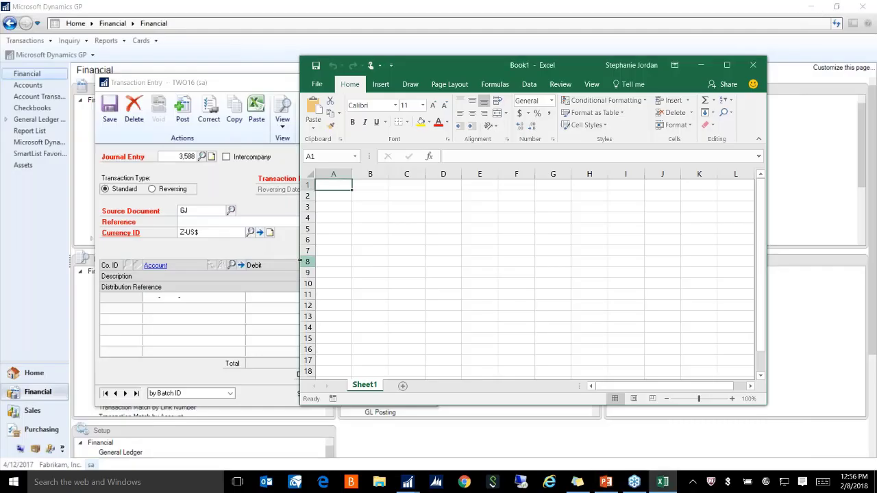
{"action": "type", "text": "Description"}
{"action": "key", "text": "Tab"}
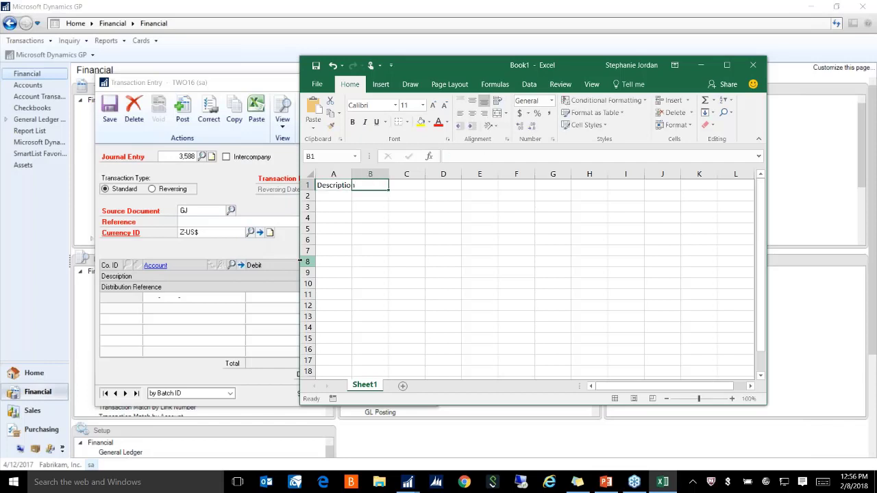
{"action": "type", "text": "Amonunt"}
{"action": "key", "text": "Tab"}
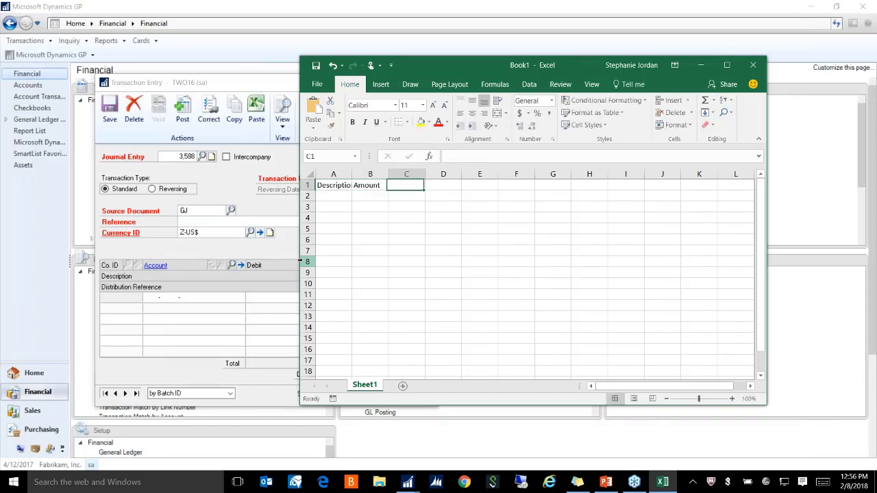
{"action": "type", "text": "Debit"}
{"action": "key", "text": "Tab"}
{"action": "type", "text": "Credi"}
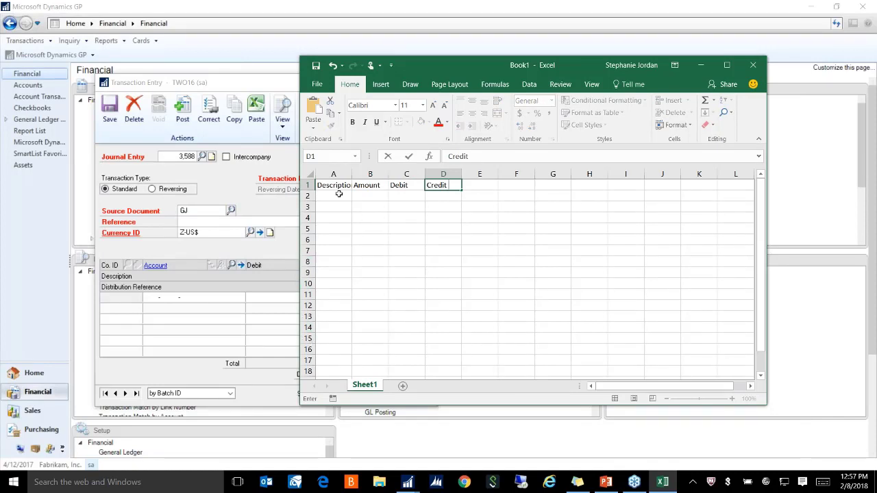
{"action": "key", "text": "Return"}
{"action": "double_click", "coordinate": [352, 174]}
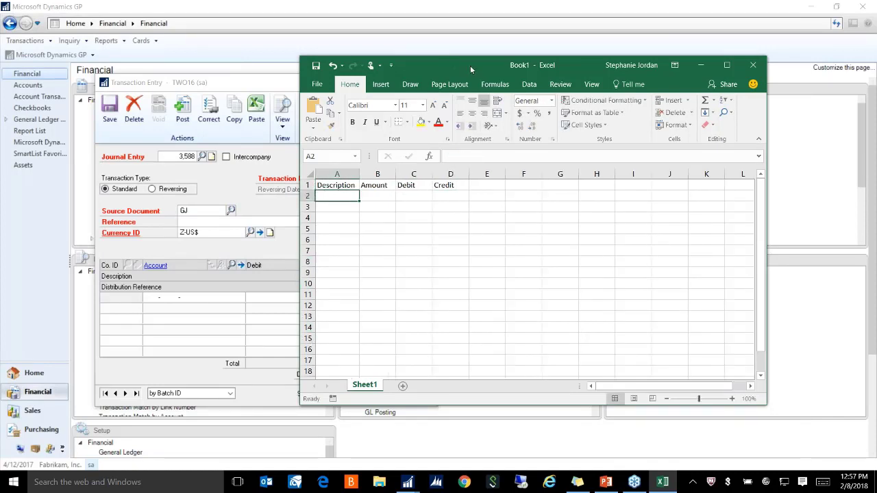
Check the GP Accounts lookup, then enter account 000-2210-00 with a 500.00 debit
{"action": "left_click_drag", "start_coordinate": [470, 66], "coordinate": [580, 71]}
{"action": "left_click", "coordinate": [232, 265]}
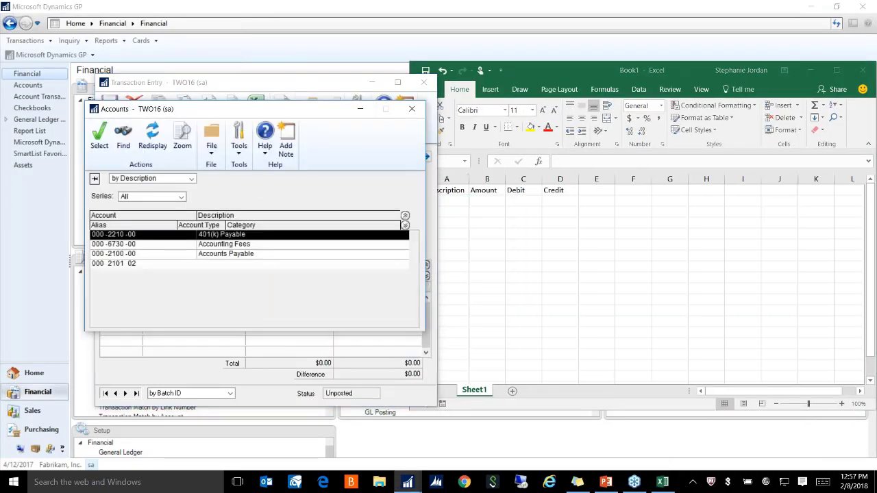
{"action": "left_click", "coordinate": [463, 204]}
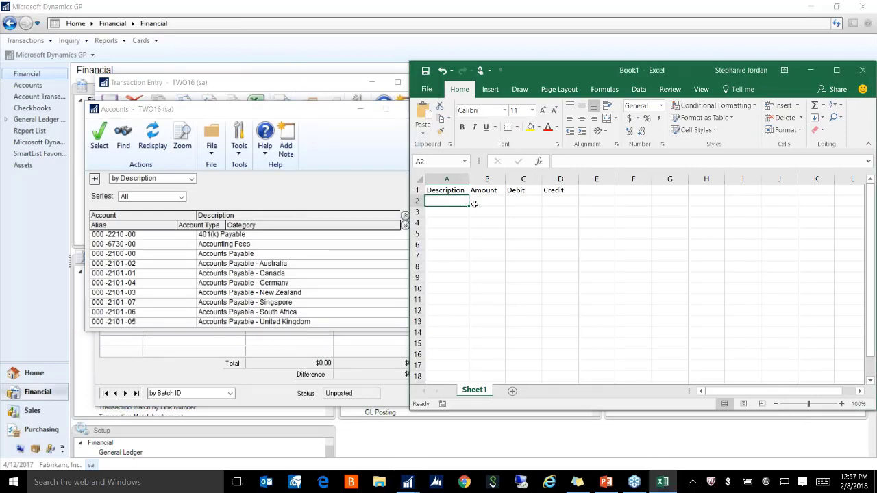
{"action": "left_click", "coordinate": [488, 202]}
{"action": "type", "text": "000"}
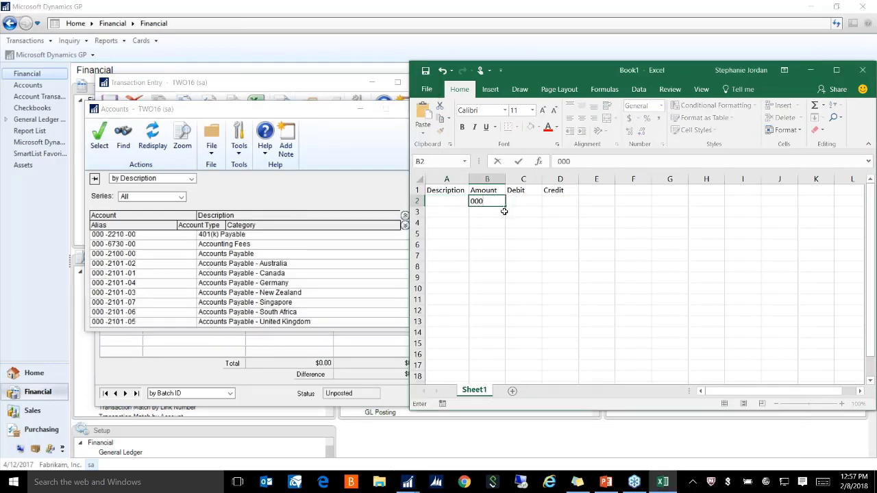
{"action": "type", "text": "-2210-00"}
{"action": "key", "text": "Return"}
{"action": "left_click_drag", "start_coordinate": [541, 179], "coordinate": [515, 179]}
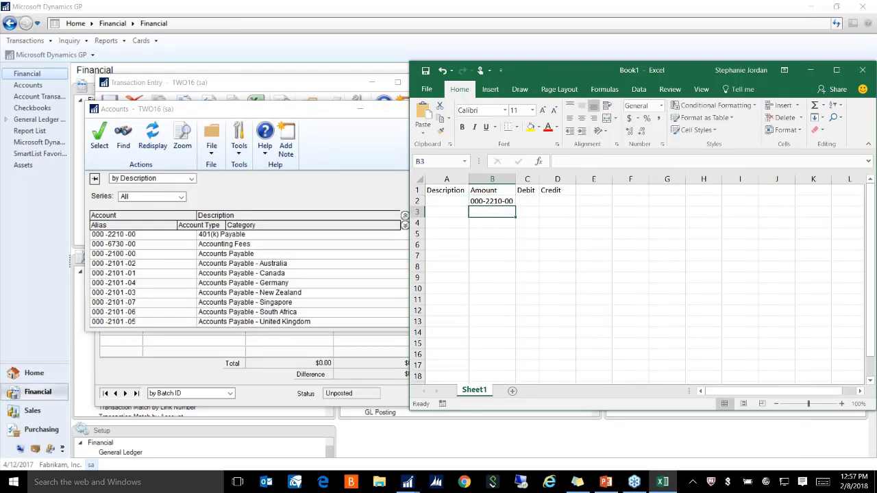
{"action": "left_click", "coordinate": [533, 201]}
{"action": "type", "text": "500.00"}
{"action": "key", "text": "Tab"}
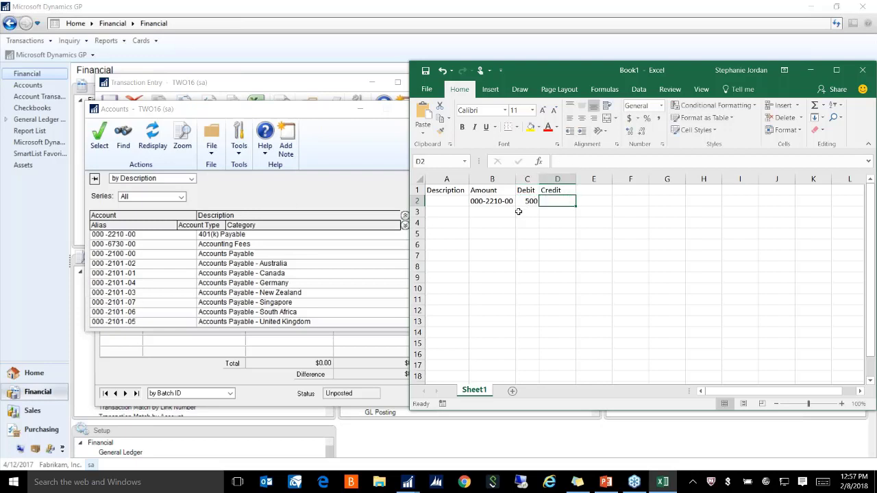
Enter the second line: account 000-6730-00 with a 500 credit, correcting the amount
{"action": "left_click", "coordinate": [502, 213]}
{"action": "type", "text": "000"}
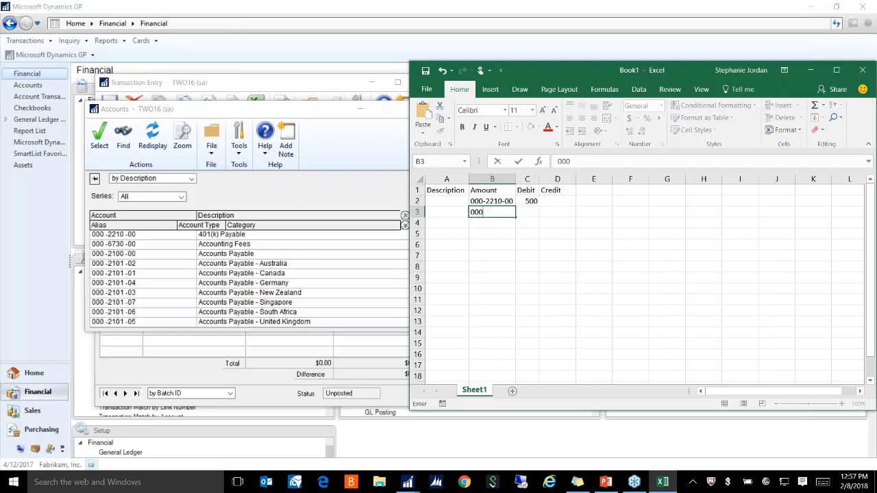
{"action": "type", "text": "673"}
{"action": "key", "text": "BackSpace"}
{"action": "key", "text": "BackSpace"}
{"action": "type", "text": "730-00"}
{"action": "key", "text": "Tab"}
{"action": "key", "text": "Tab"}
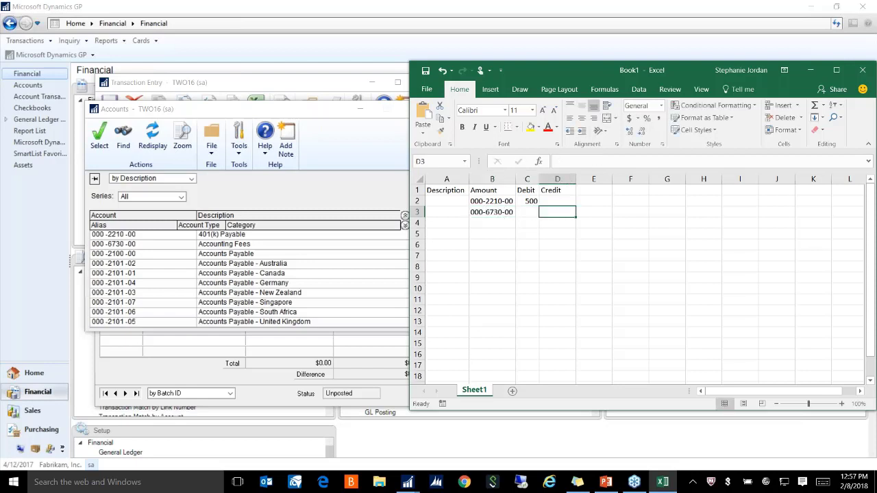
{"action": "type", "text": "50.00"}
{"action": "left_click", "coordinate": [508, 288]}
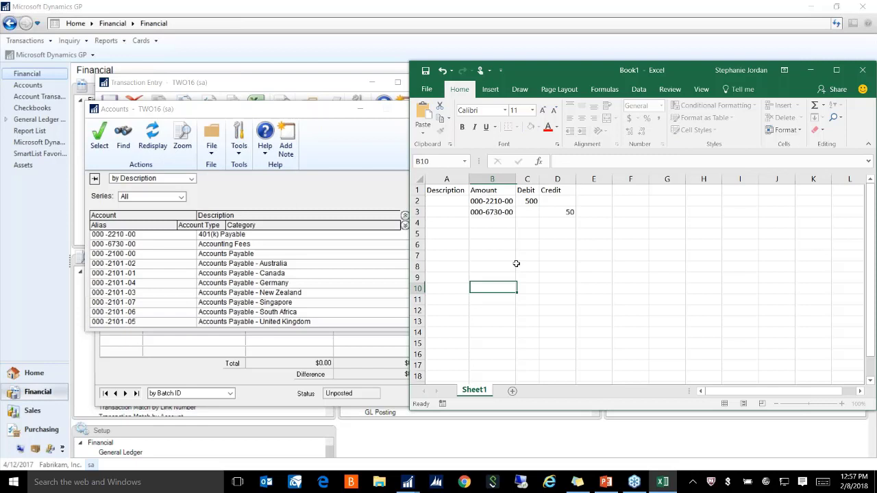
{"action": "left_click", "coordinate": [554, 211]}
{"action": "type", "text": "500.0"}
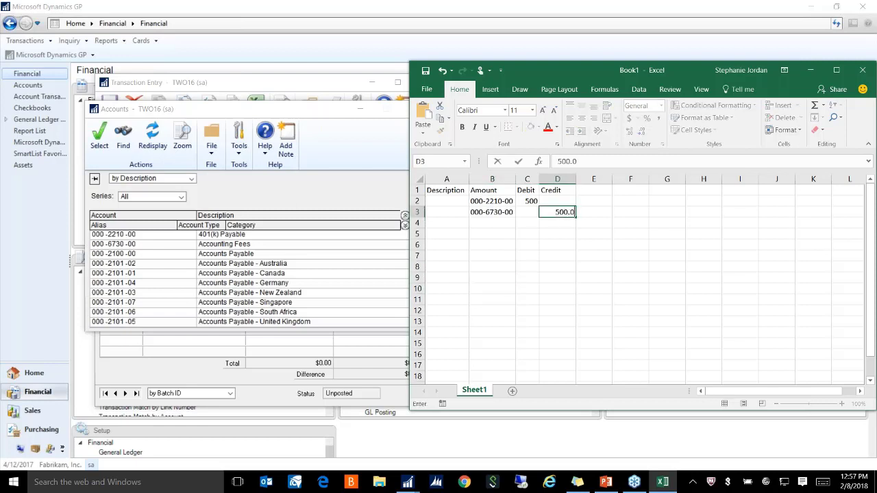
{"action": "key", "text": "Return"}
{"action": "key", "text": "Up"}
{"action": "key", "text": "Up"}
{"action": "key", "text": "Left"}
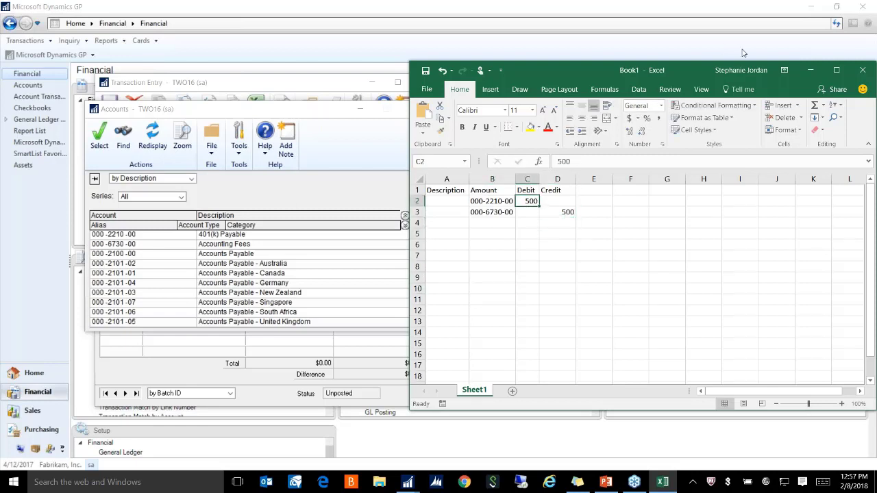
Give both lines the description TEST and close the Accounts lookup
{"action": "left_click", "coordinate": [452, 202]}
{"action": "type", "text": "TEST"}
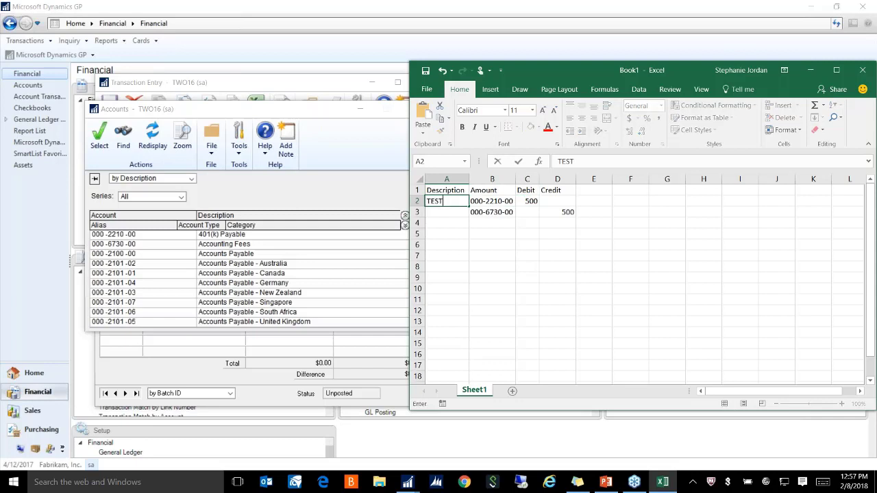
{"action": "key", "text": "Return"}
{"action": "type", "text": "TEST"}
{"action": "key", "text": "Tab"}
{"action": "key", "text": "Tab"}
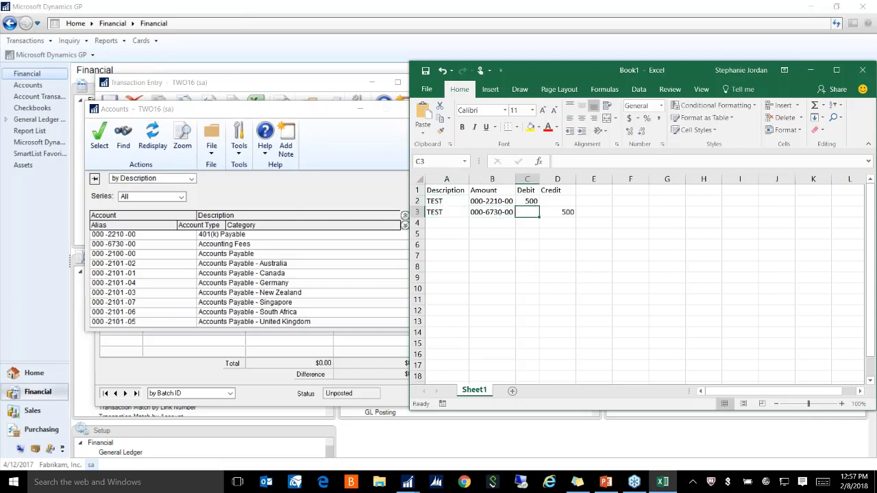
{"action": "left_click", "coordinate": [377, 109]}
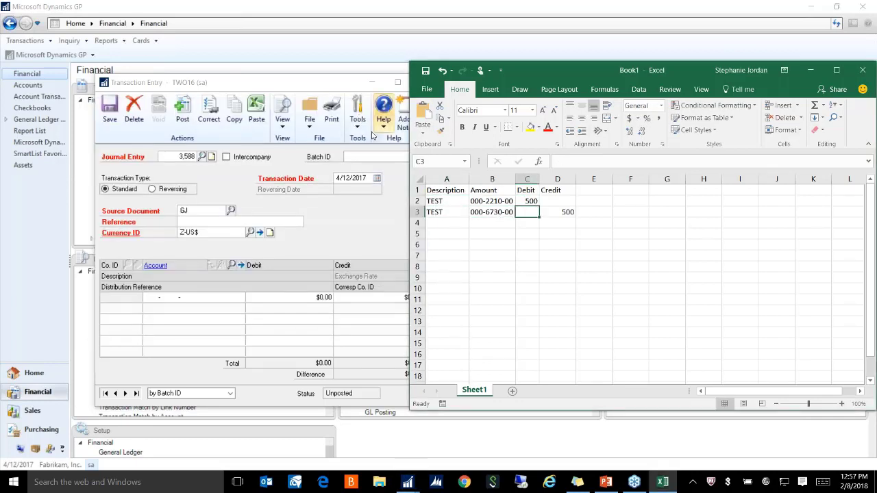
Set the journal entry's Reference to 'test', keeping the entry when the prompt appears
{"action": "left_click", "coordinate": [193, 226]}
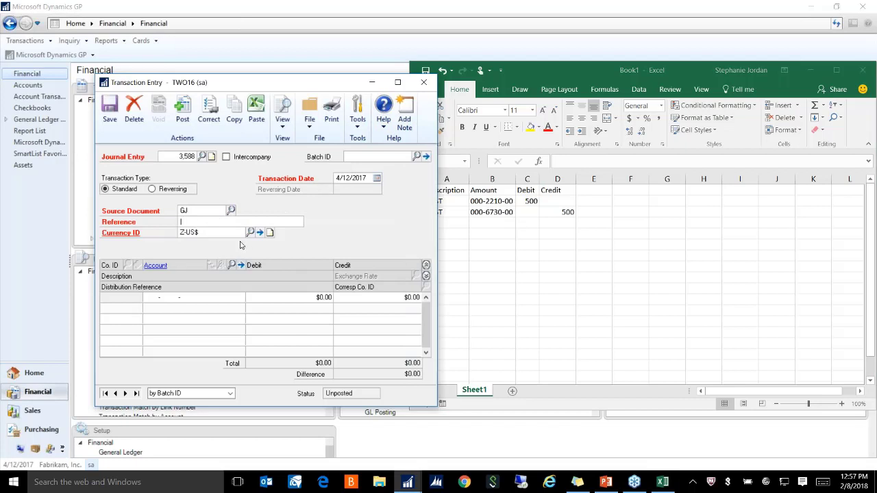
{"action": "type", "text": "test"}
{"action": "left_click", "coordinate": [145, 320]}
{"action": "left_click", "coordinate": [256, 110]}
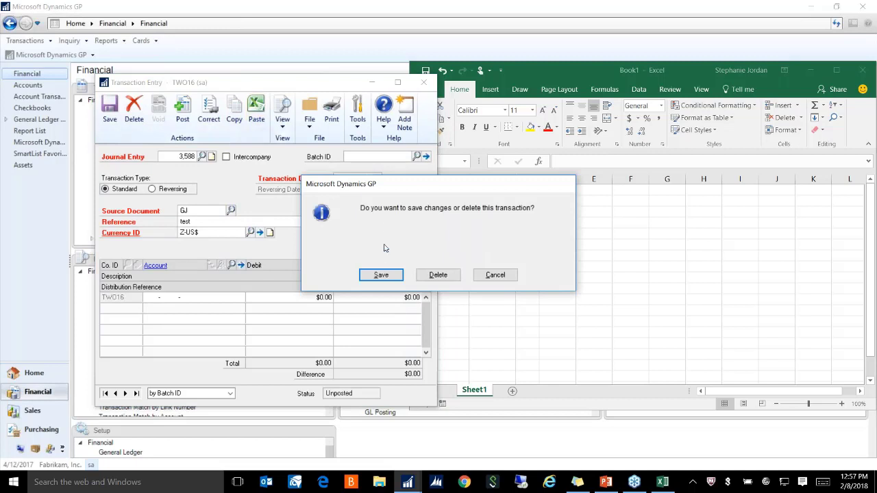
{"action": "left_click", "coordinate": [496, 276]}
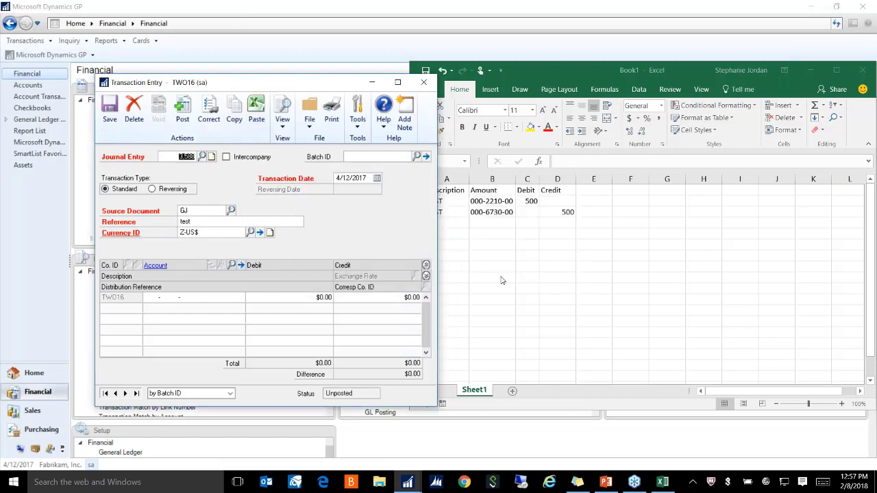
Copy Excel rows A2:D3 and paste them into the Transaction Entry distribution grid
{"action": "left_click", "coordinate": [546, 241]}
{"action": "left_click_drag", "start_coordinate": [457, 202], "coordinate": [566, 212]}
{"action": "key", "text": "ctrl+c"}
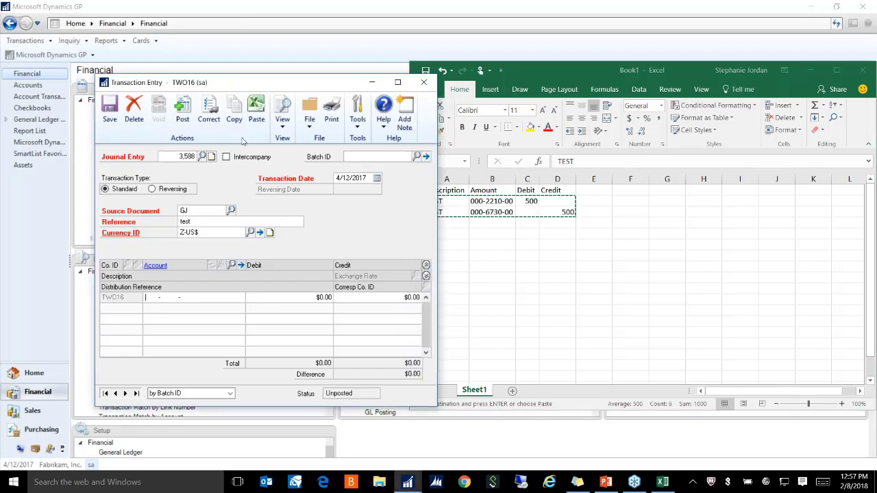
{"action": "left_click", "coordinate": [256, 110]}
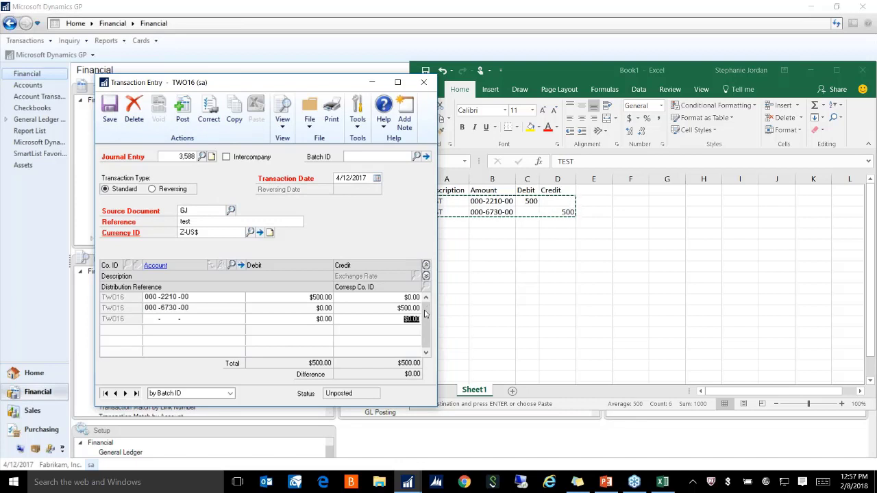
{"action": "left_click_drag", "start_coordinate": [336, 87], "coordinate": [302, 72]}
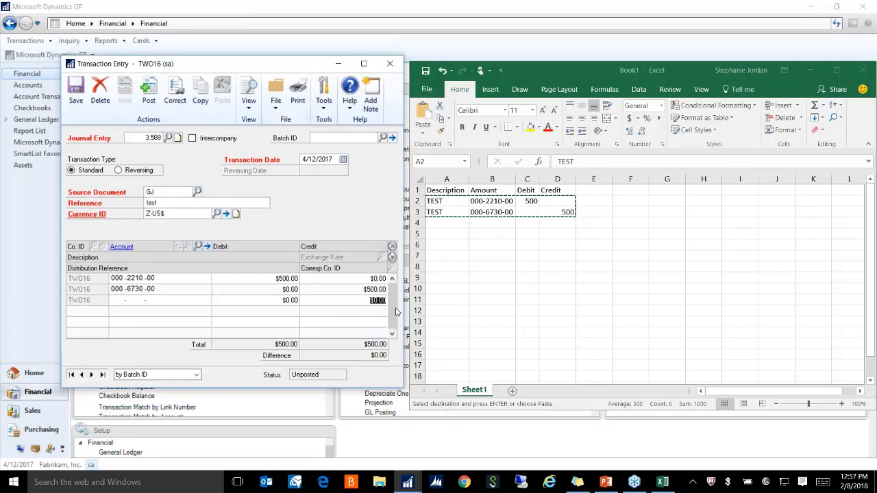
Compare account 000-2210-00 with Excel, then expand lines to show account descriptions and TEST references
{"action": "left_click", "coordinate": [117, 279]}
{"action": "left_click", "coordinate": [112, 280]}
{"action": "left_click", "coordinate": [475, 205]}
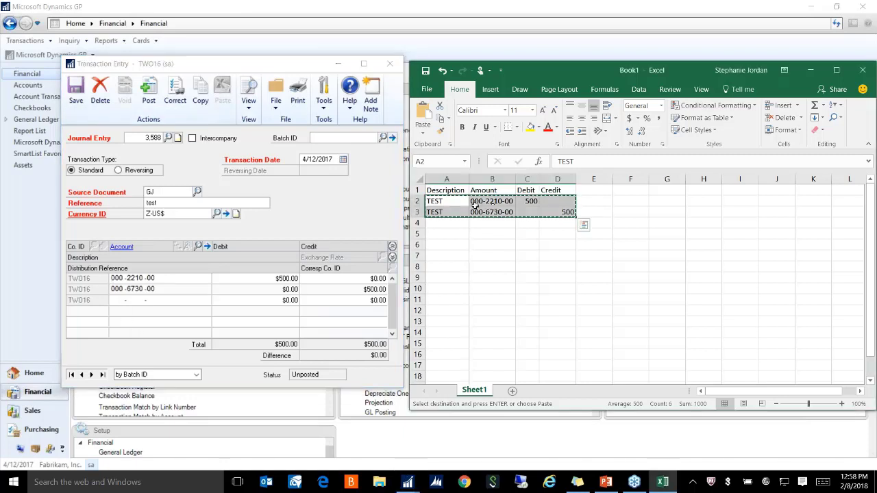
{"action": "left_click", "coordinate": [124, 313]}
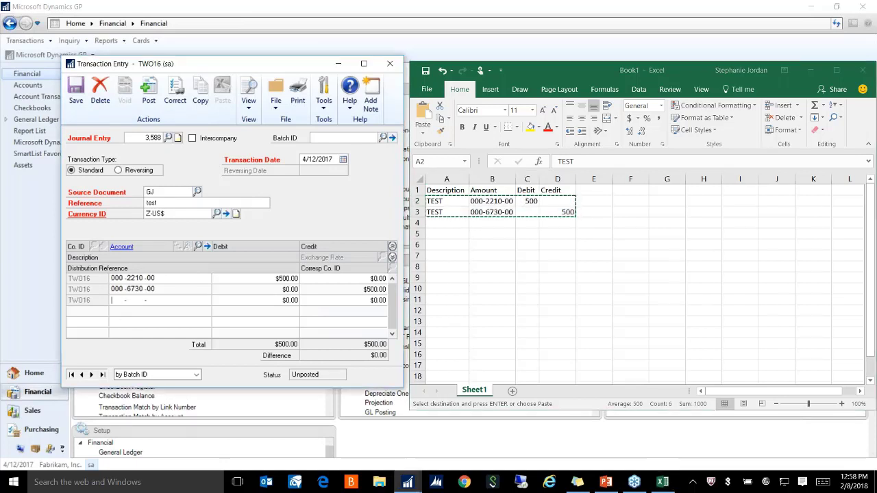
{"action": "double_click", "coordinate": [135, 278]}
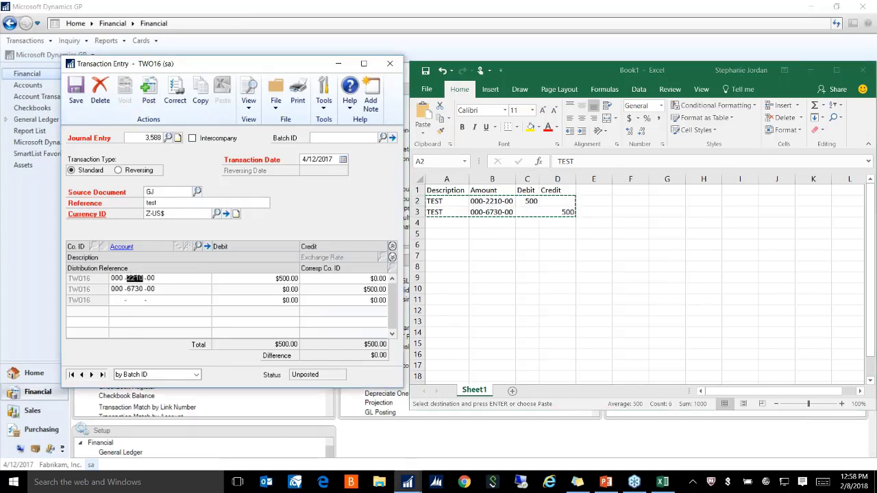
{"action": "double_click", "coordinate": [115, 278]}
{"action": "left_click", "coordinate": [391, 257]}
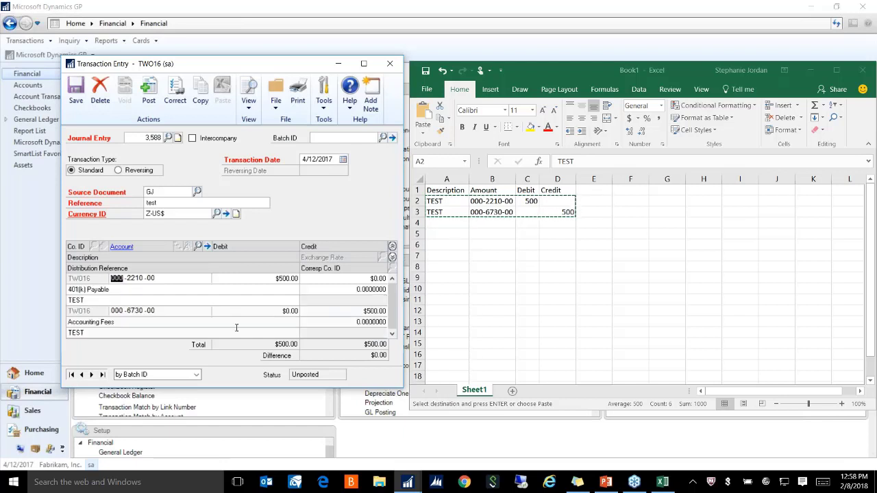
{"action": "left_click", "coordinate": [96, 299]}
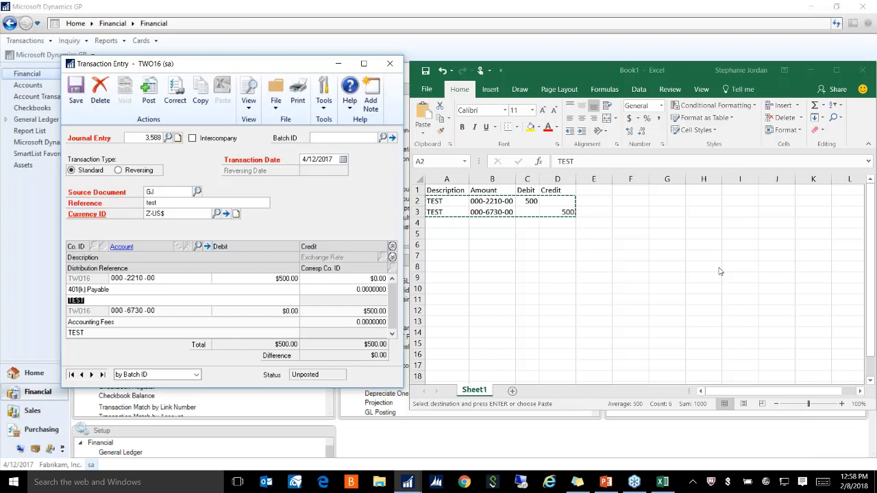
Close Excel's Book1 without saving
{"action": "left_click", "coordinate": [726, 71]}
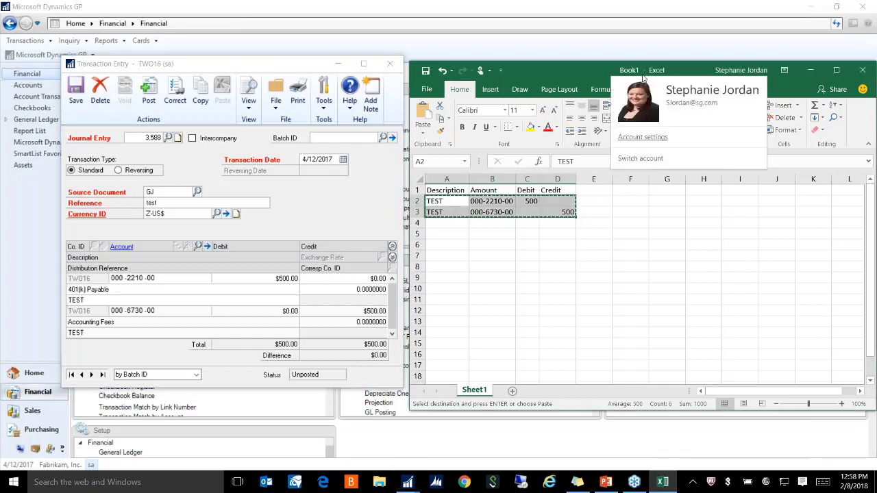
{"action": "left_click", "coordinate": [696, 64]}
{"action": "left_click_drag", "start_coordinate": [697, 63], "coordinate": [639, 77]}
{"action": "left_click", "coordinate": [803, 84]}
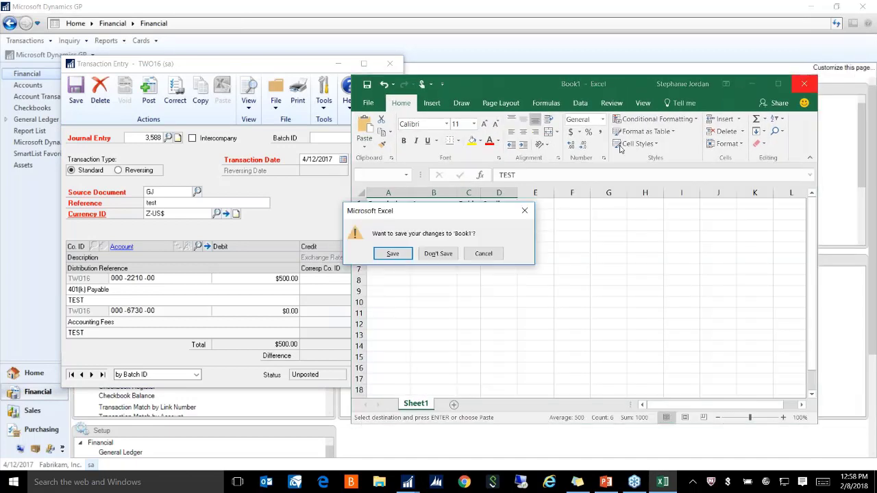
{"action": "left_click", "coordinate": [438, 254]}
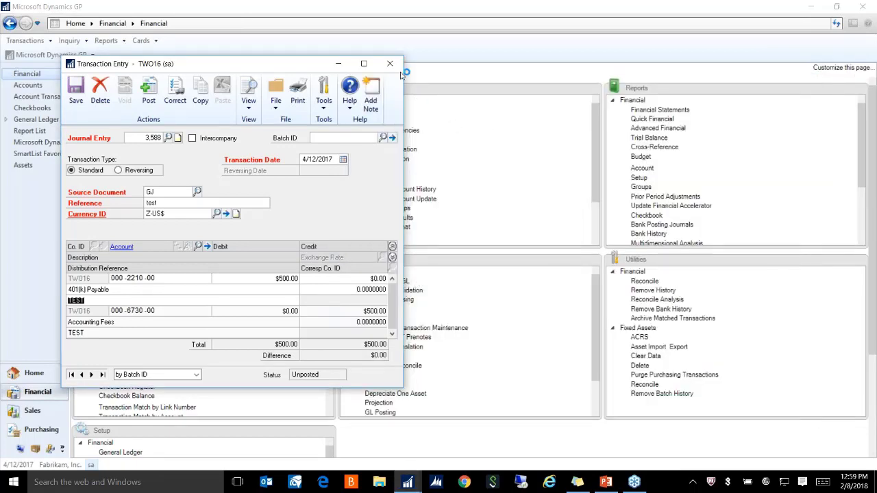
Delete the unsaved journal entry and return to the GP Home page
{"action": "left_click", "coordinate": [390, 63]}
{"action": "left_click", "coordinate": [435, 272]}
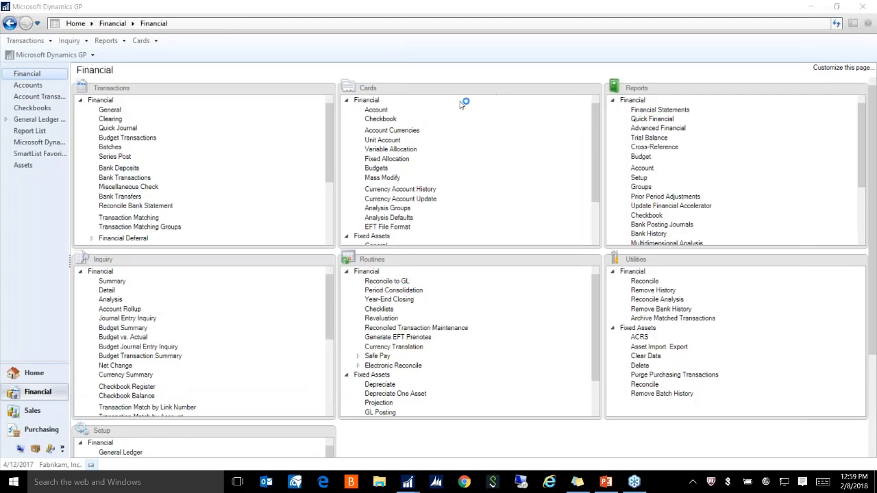
{"action": "left_click", "coordinate": [29, 376]}
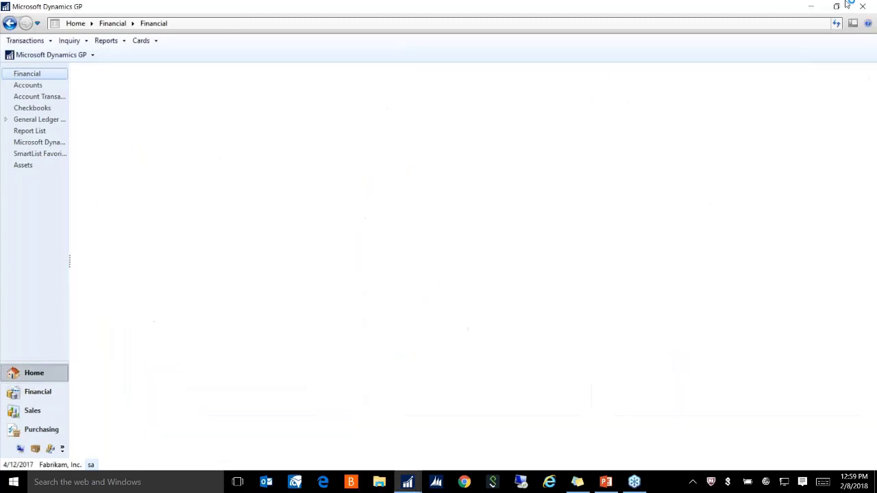